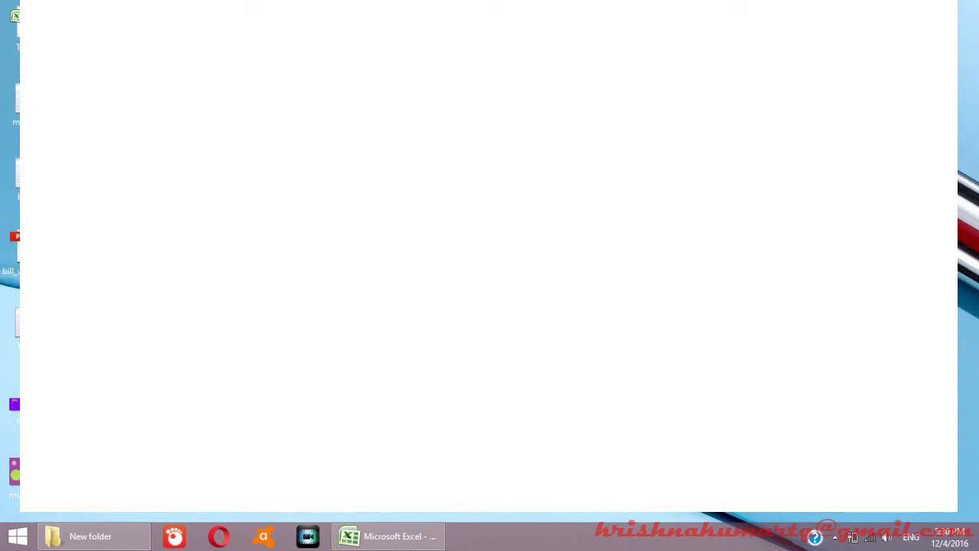
- Restore the Expense workbook window from the taskbar
left_click(394, 540)
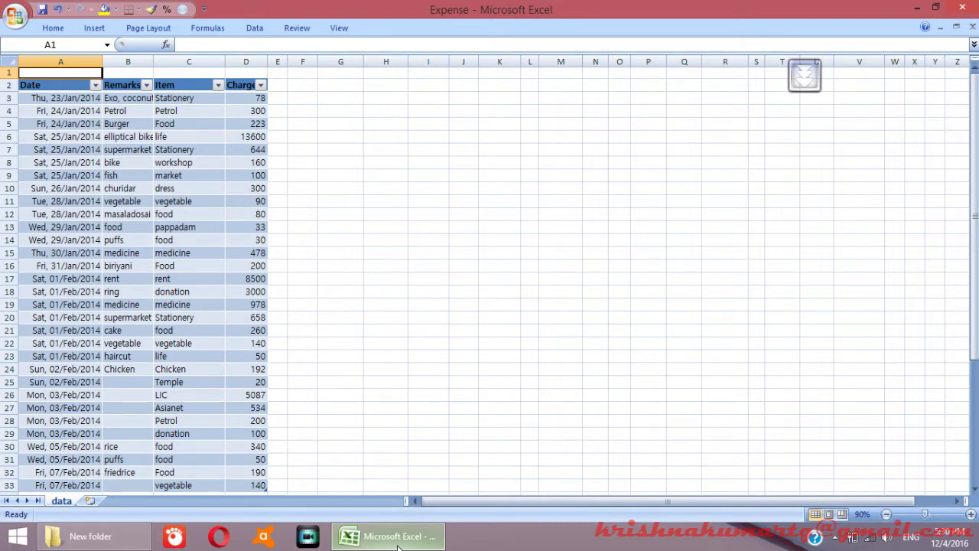
- Review the expense table's Item entries, such as Food and Stationery
scroll(44, 294, "down", 2)
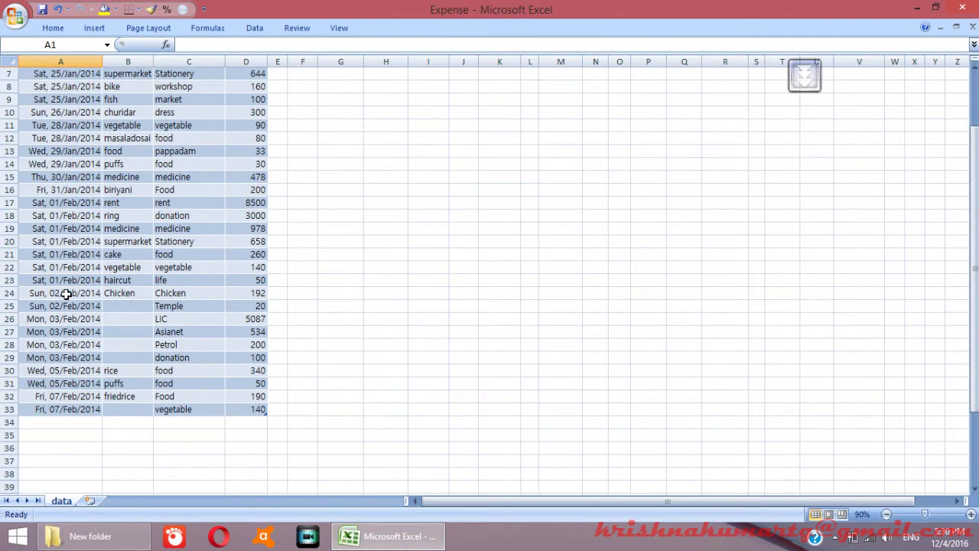
scroll(67, 294, "up", 1)
scroll(68, 255, "up", 1)
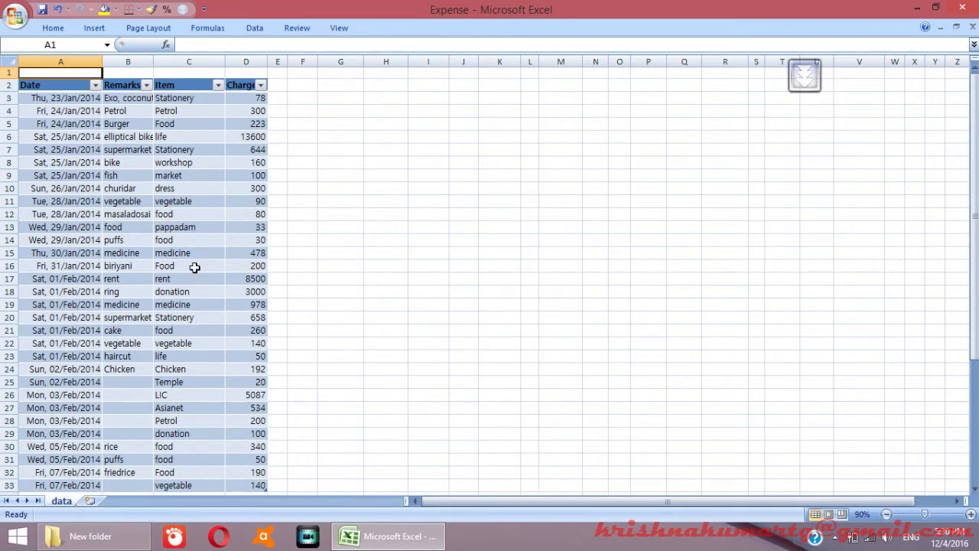
scroll(139, 280, "down", 2)
scroll(138, 280, "up", 2)
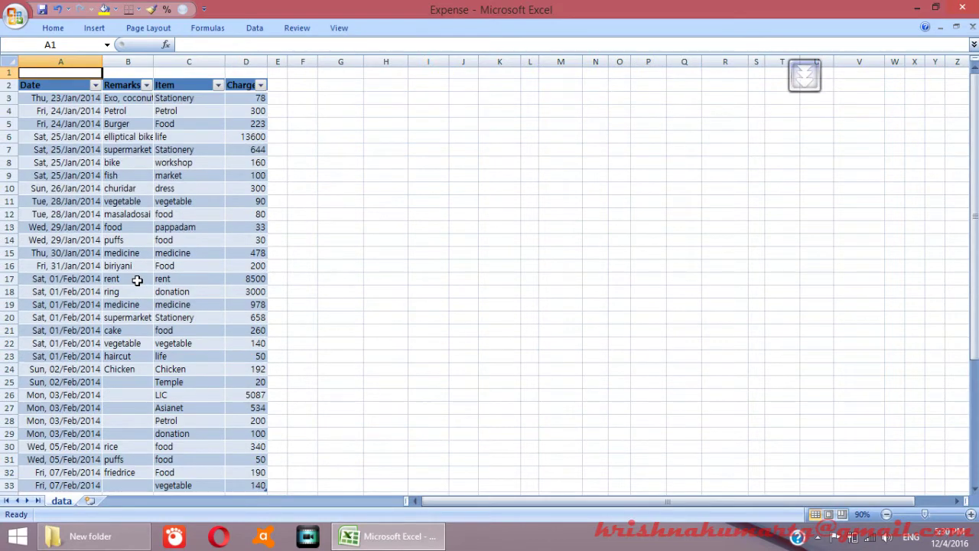
left_click(187, 191)
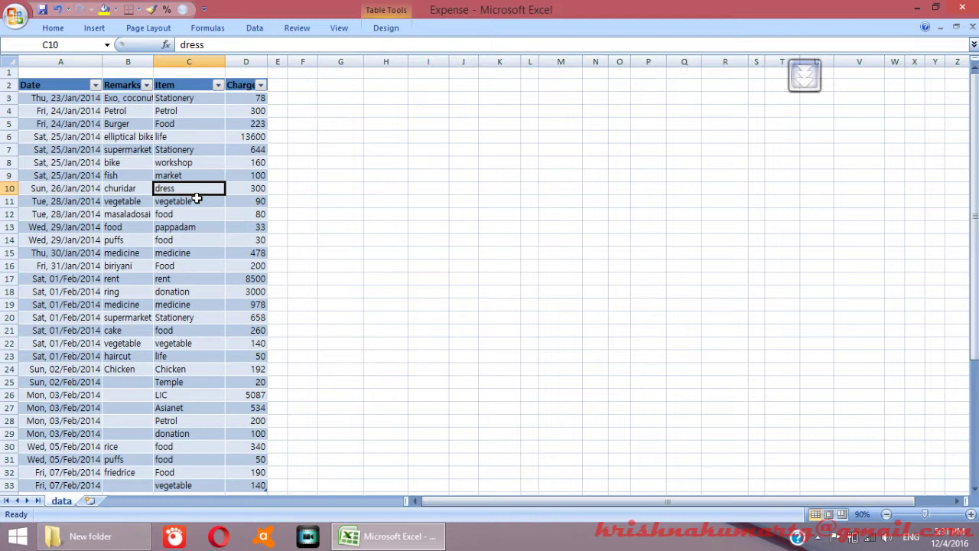
left_click(196, 126)
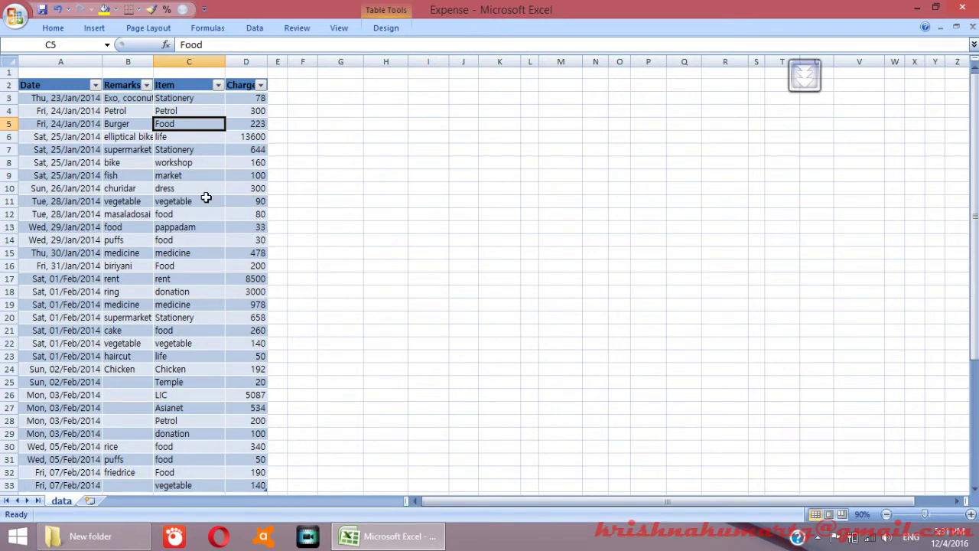
left_click(200, 151)
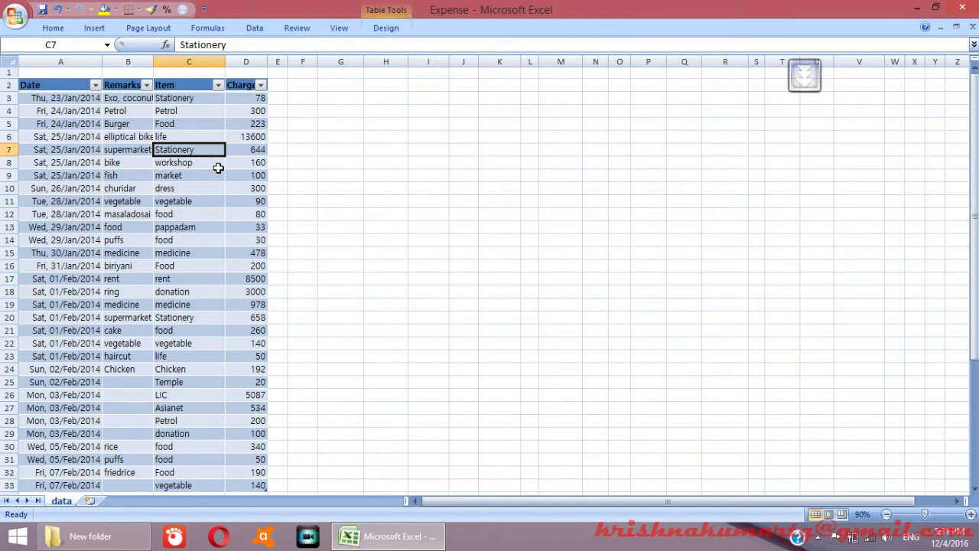
left_click(352, 175)
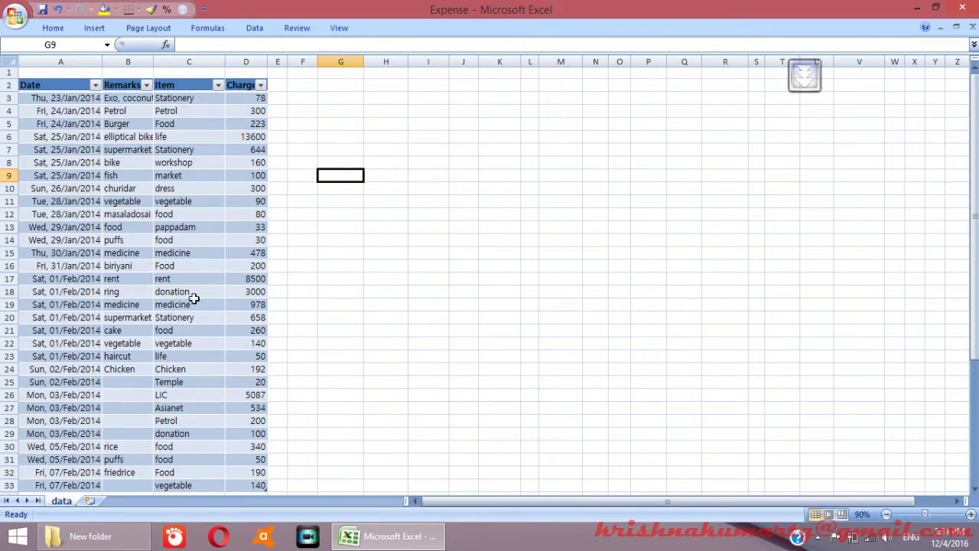
- Check the remarks and dates, then select the table from the Date header to column D's last row
scroll(180, 240, "down", 1)
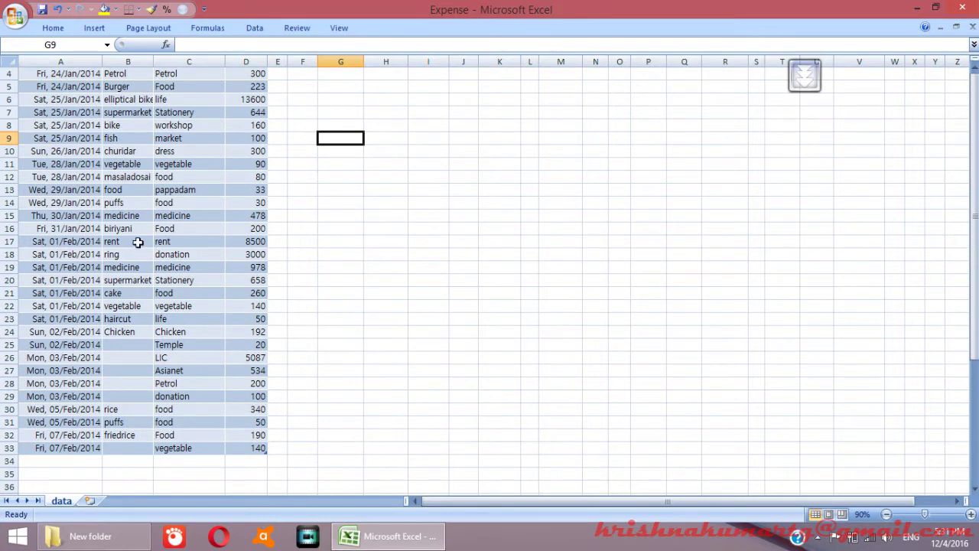
scroll(136, 243, "up", 1)
left_click(136, 242)
scroll(73, 222, "down", 1)
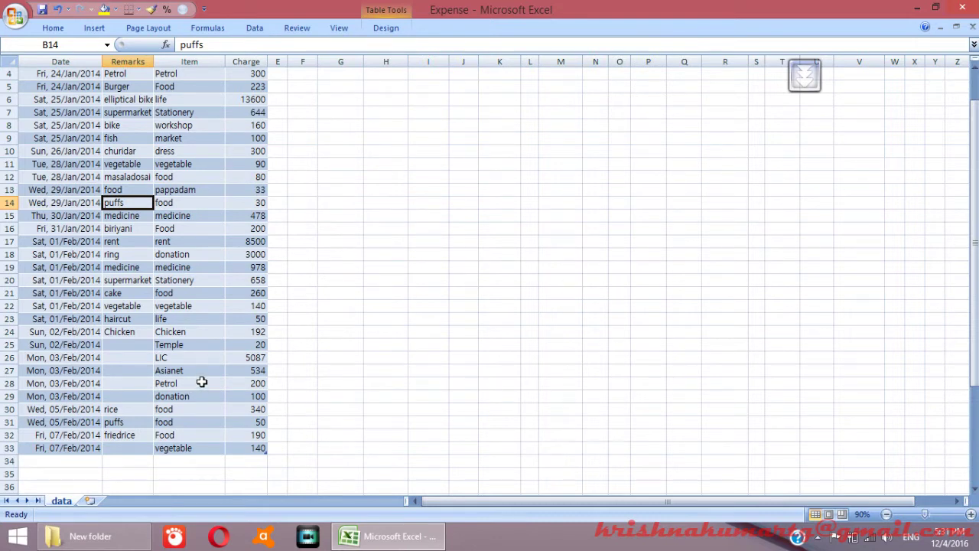
scroll(197, 335, "up", 1)
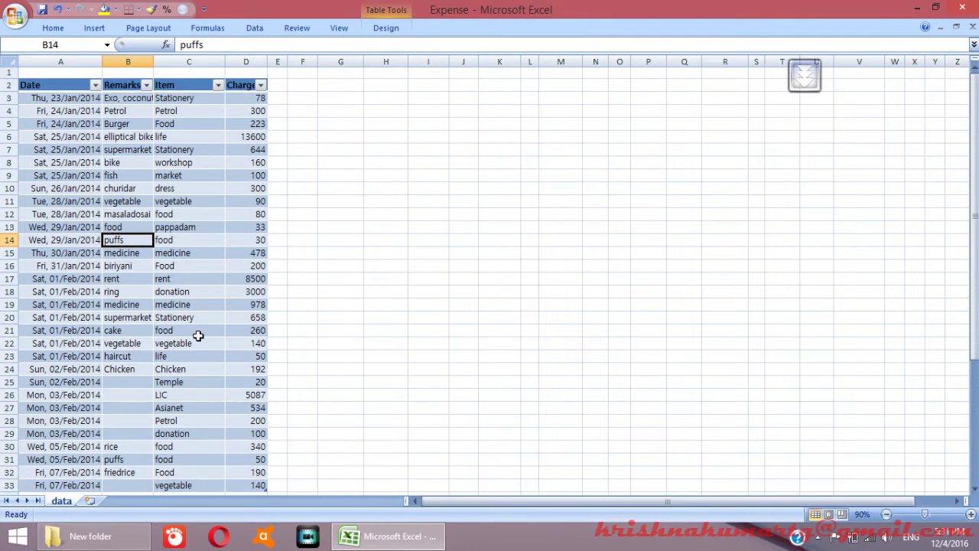
left_click(201, 283)
left_click(177, 203)
left_click(35, 215)
left_click(135, 201)
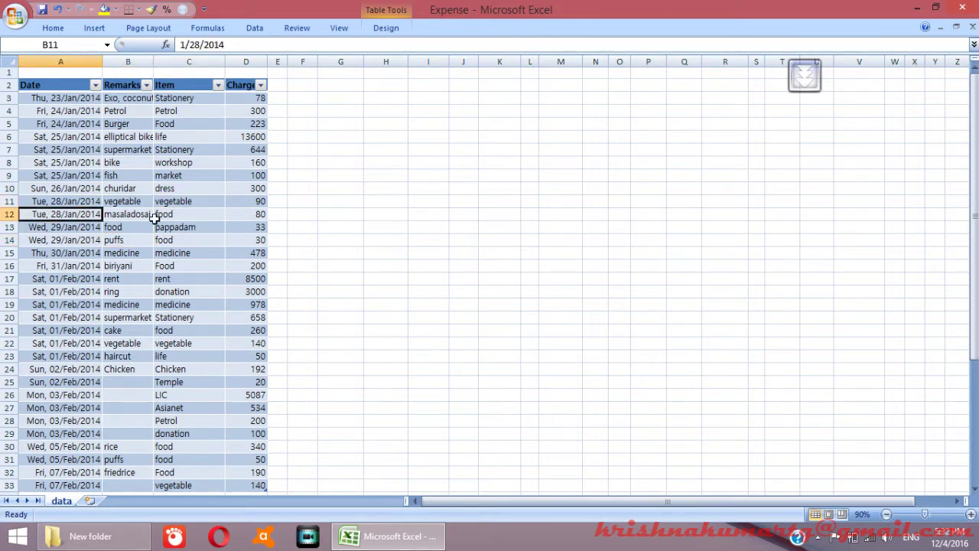
left_click_drag(57, 90, 259, 429)
scroll(229, 373, "up", 2)
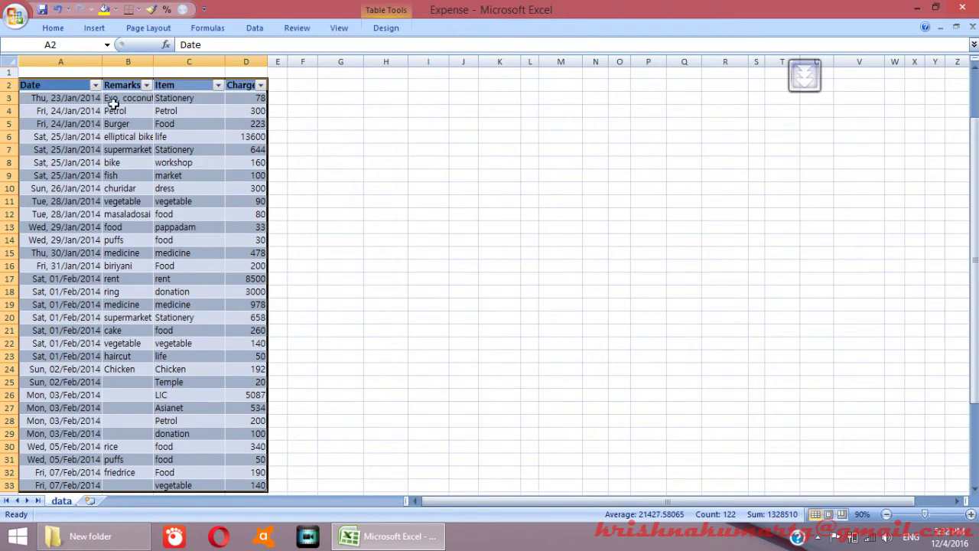
- Create a PivotTable from Table1 on the existing data sheet at cell G2
left_click(95, 29)
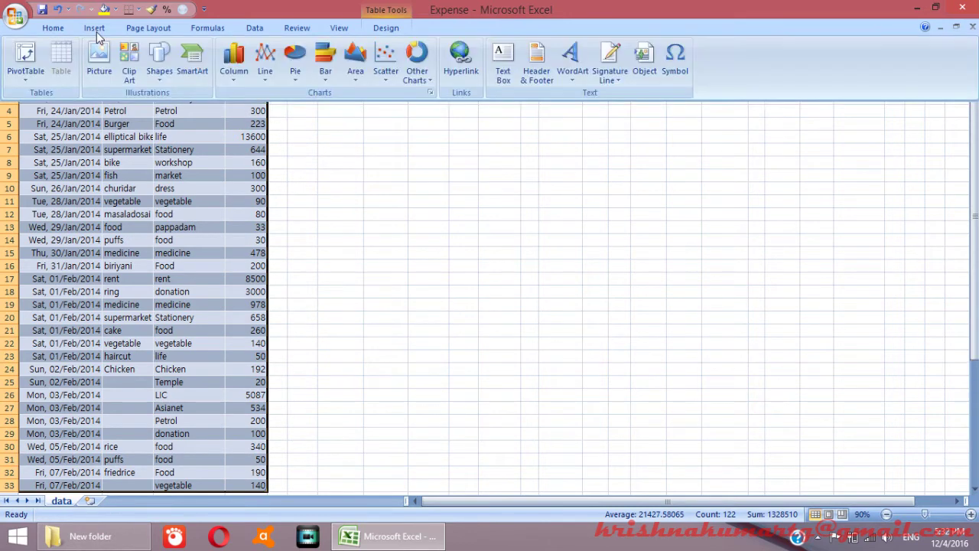
left_click(25, 54)
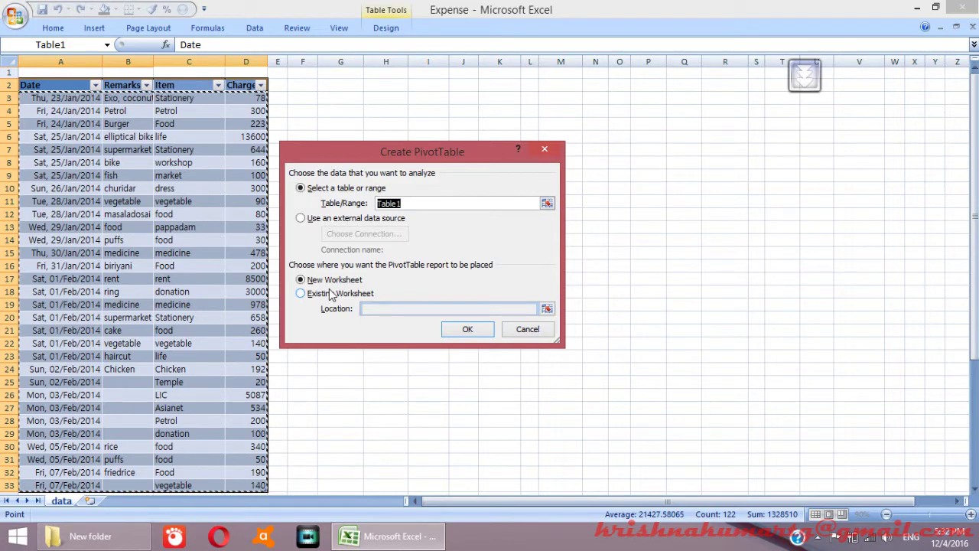
left_click(318, 295)
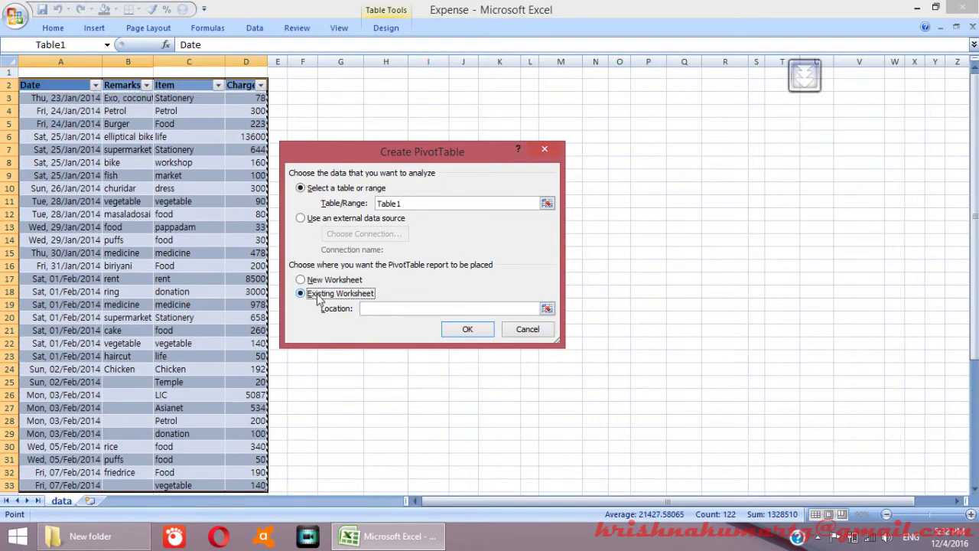
left_click(356, 86)
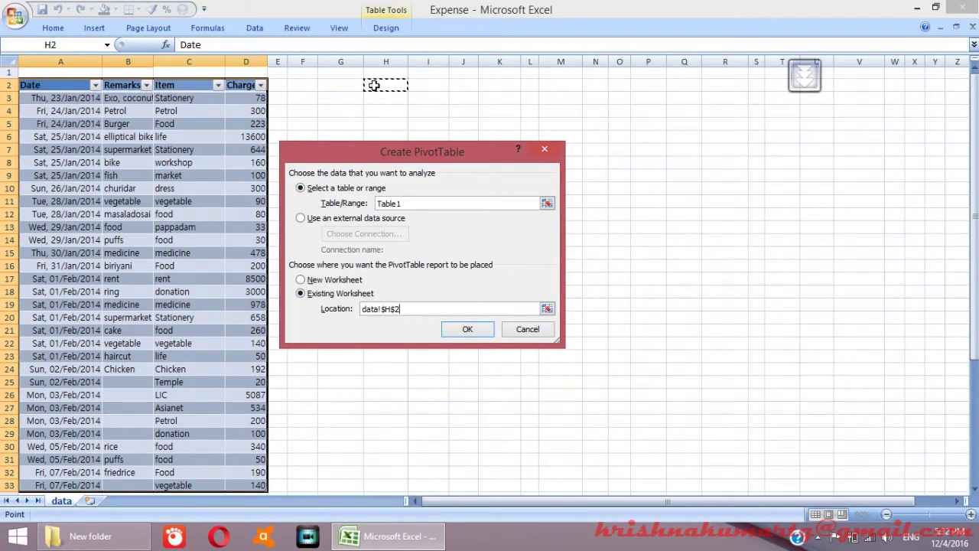
left_click(467, 329)
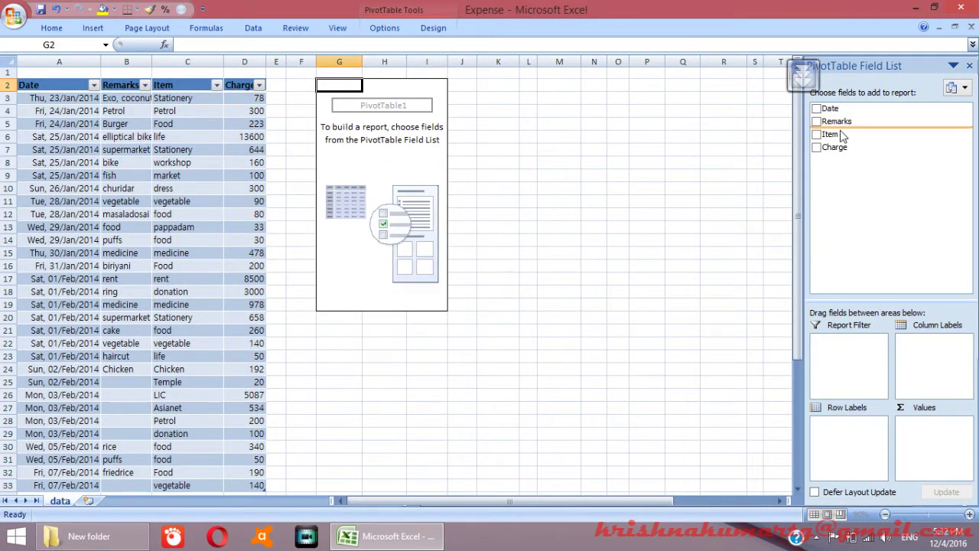
- Dismiss the Java notification and add Date to Row Labels, listing 23/Jan/2014 to 07/Feb/2014
left_click_drag(838, 120, 837, 101)
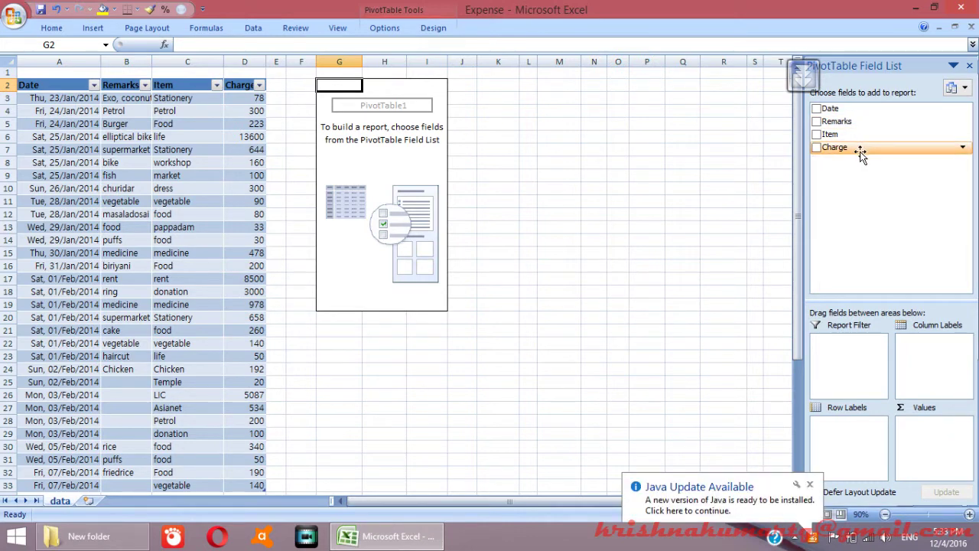
left_click(809, 484)
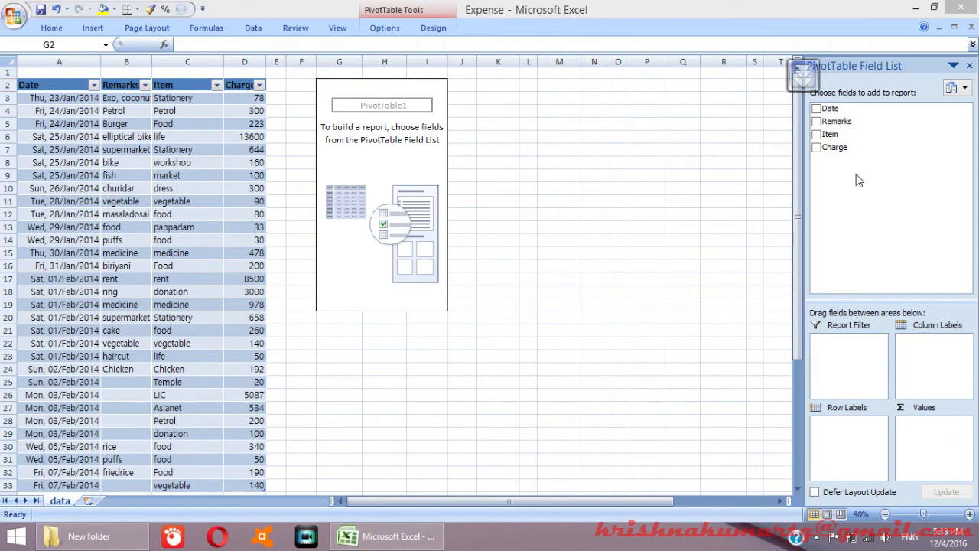
left_click(887, 220)
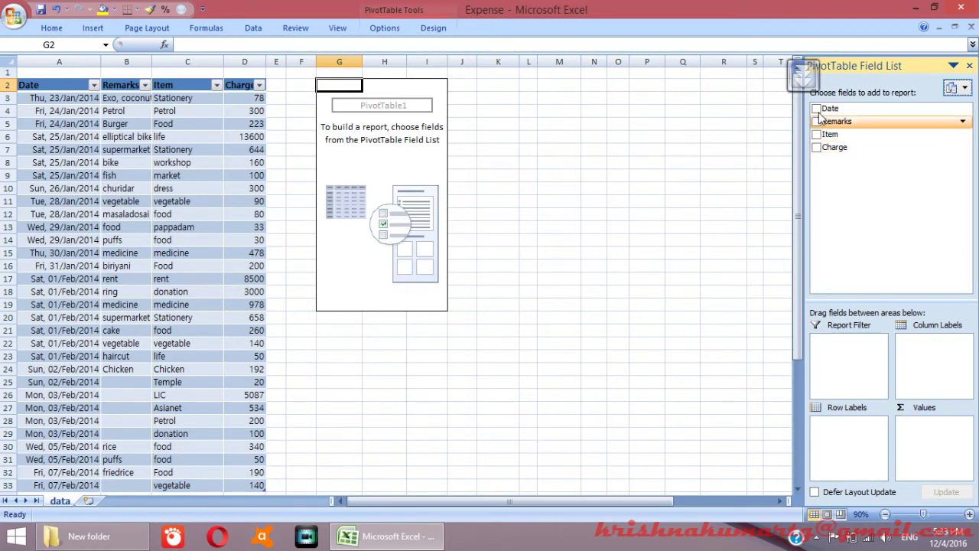
left_click_drag(823, 109, 841, 439)
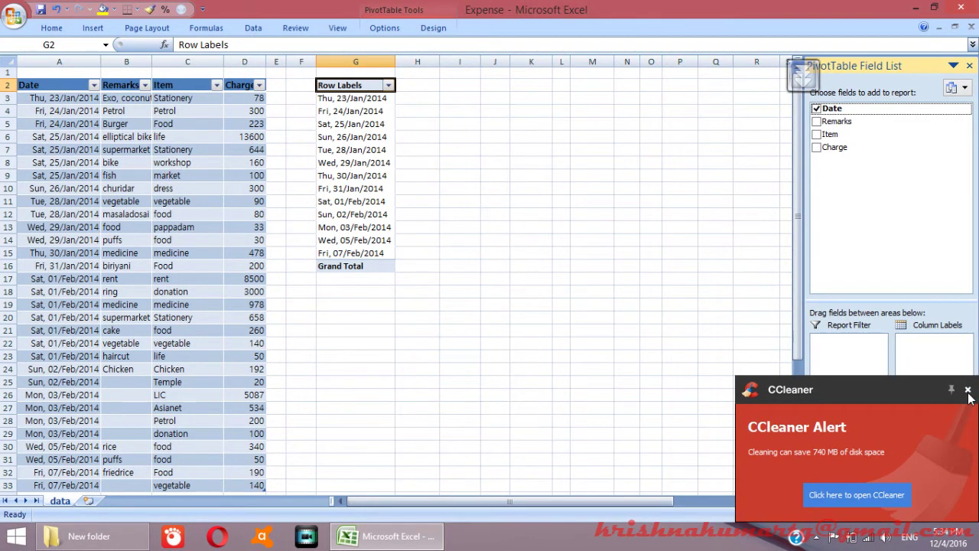
- Dismiss the CCleaner alert and add Item as a second row field beneath Date
left_click(969, 391)
left_click(715, 343)
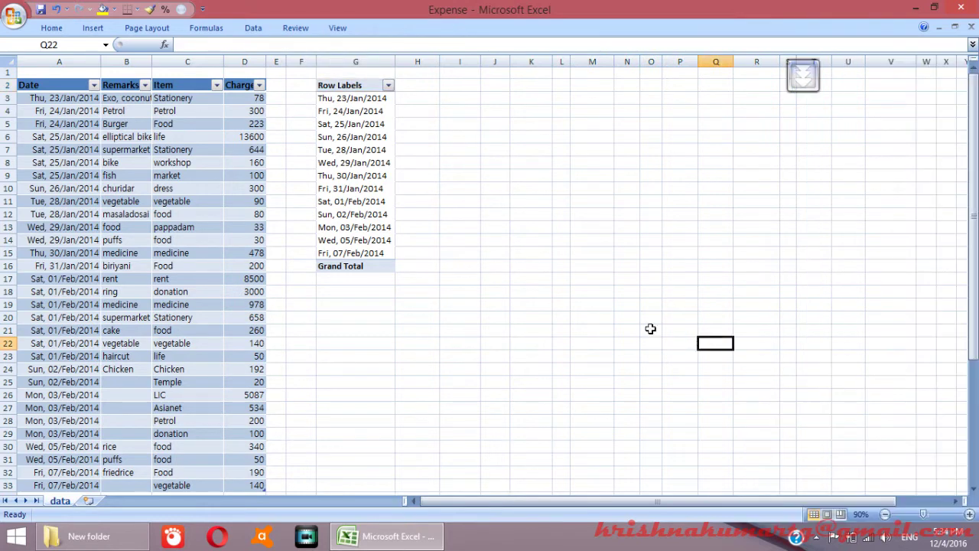
left_click(357, 127)
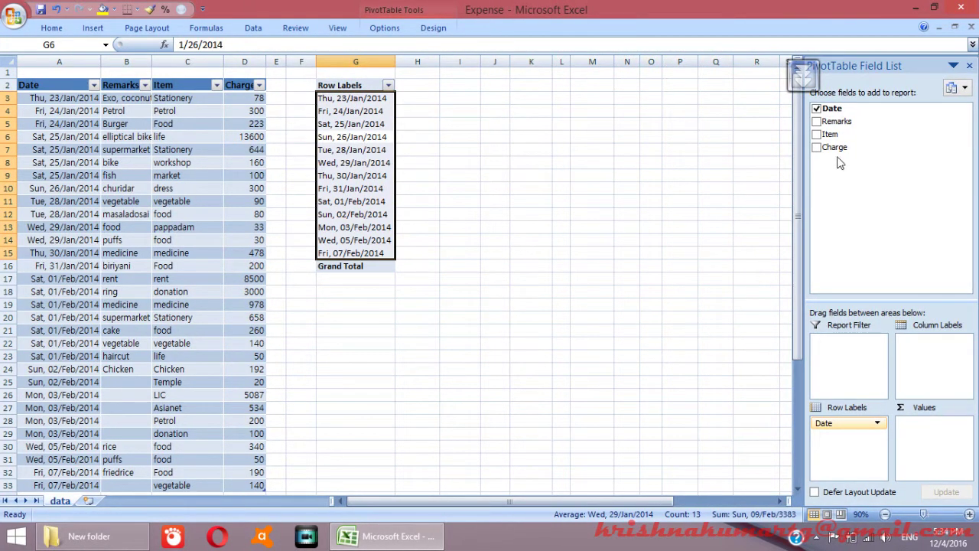
left_click(380, 176)
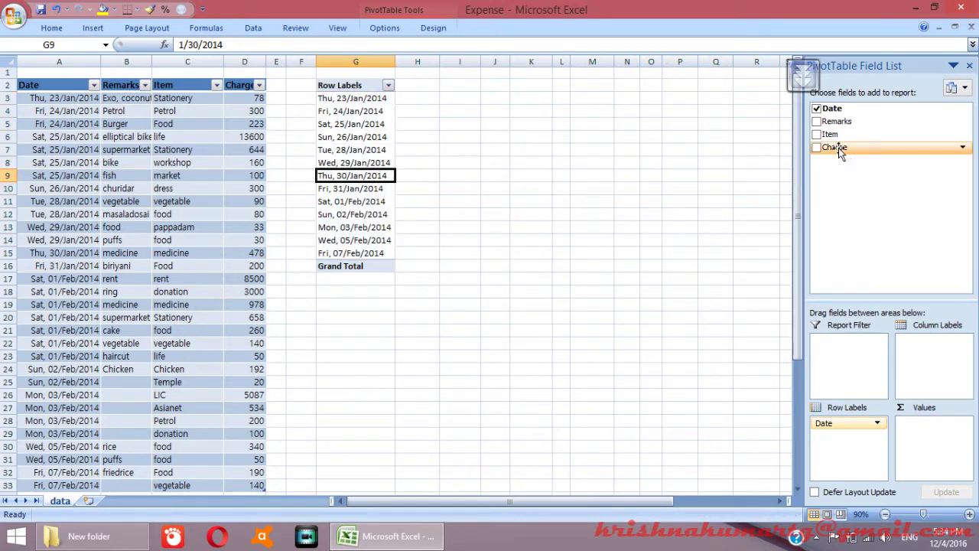
left_click_drag(819, 136, 865, 432)
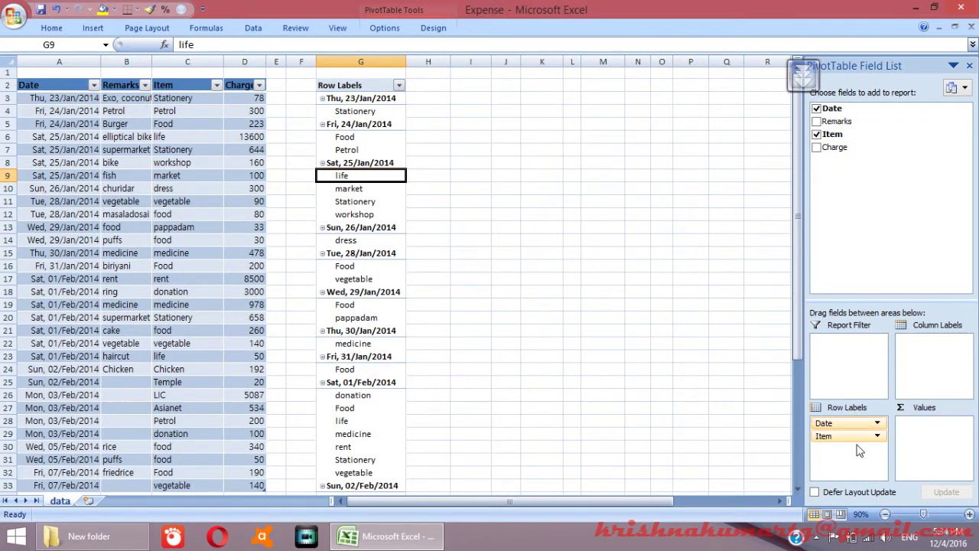
- Review the items nested under Sat, 25/Jan/2014 and Tue, 28/Jan/2014, such as vegetable and Food
left_click(372, 156)
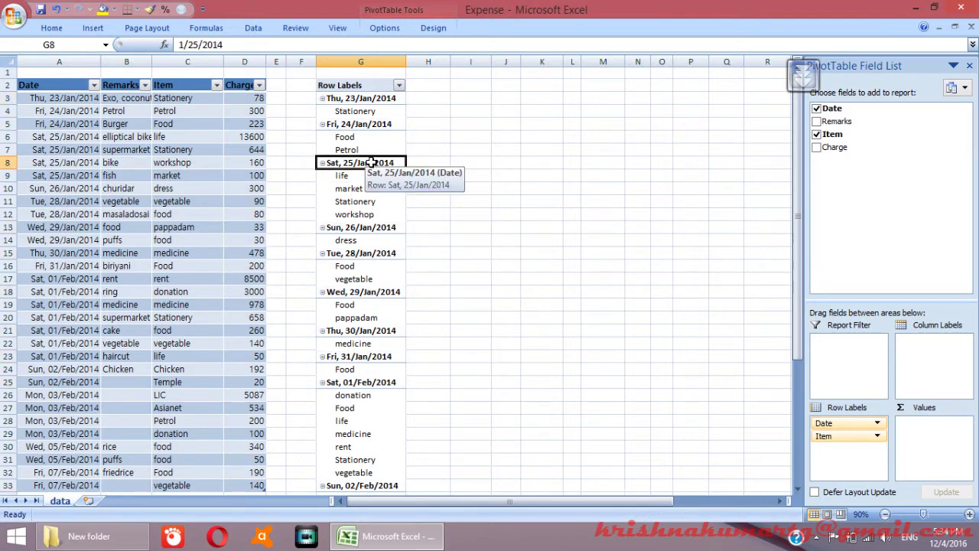
left_click_drag(356, 176, 370, 214)
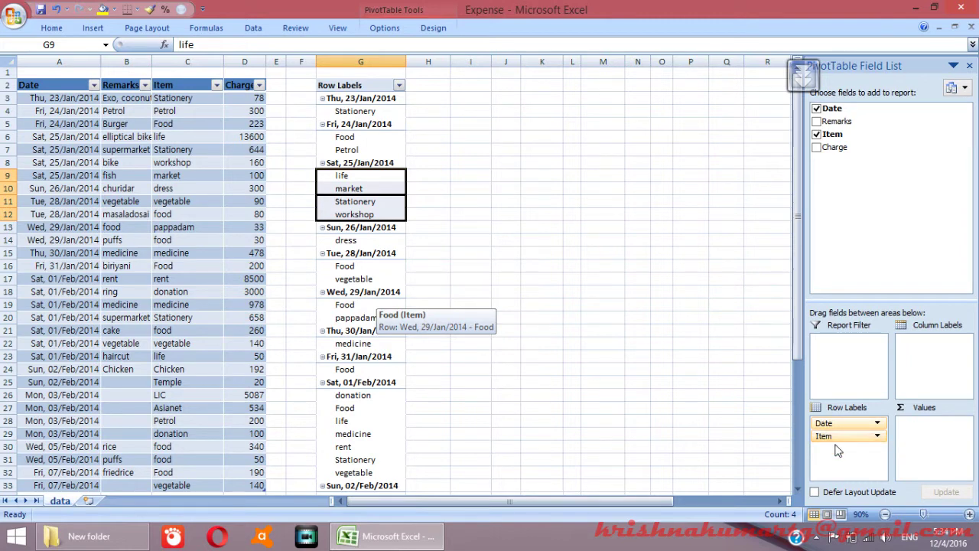
left_click(381, 278)
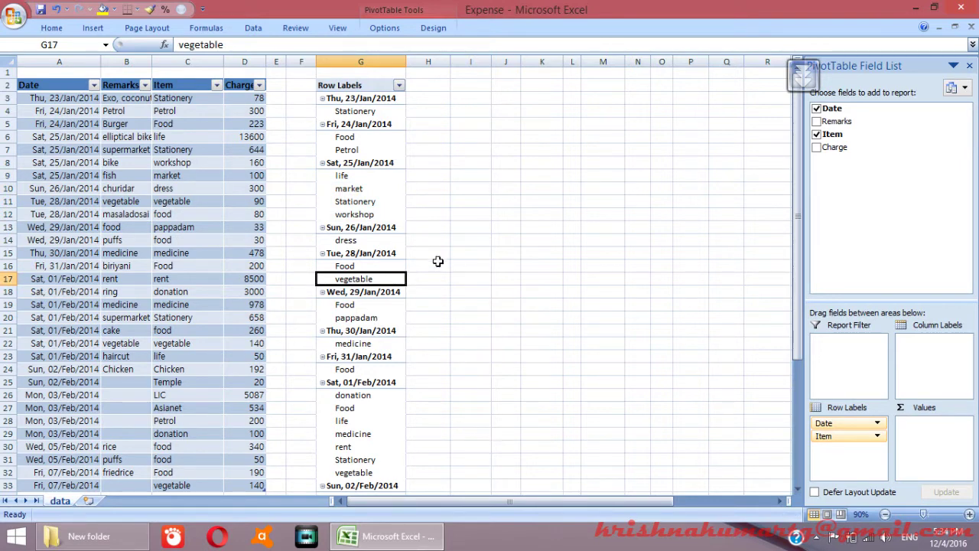
left_click(394, 266)
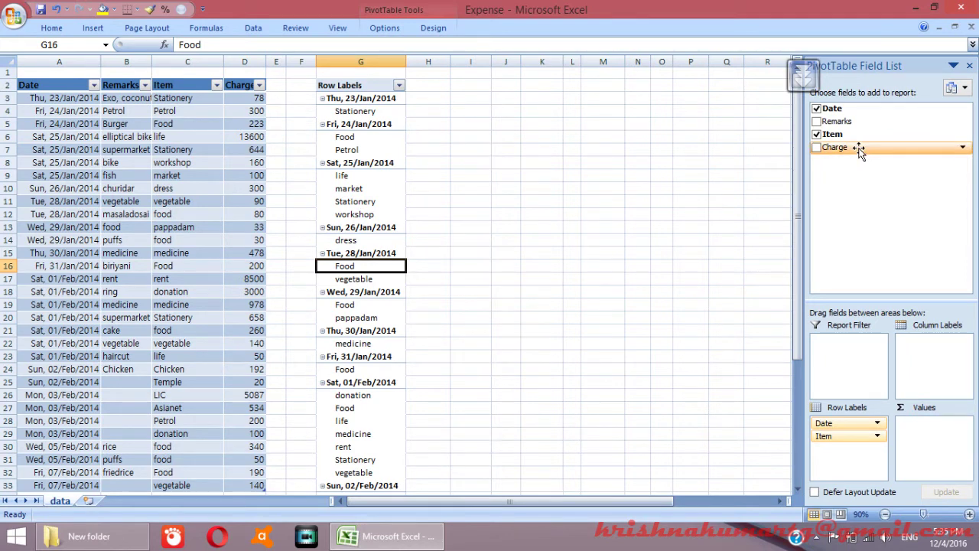
- Add Charge to Values as Sum of Charge, checking life's 13600 total for 25 Jan
left_click_drag(837, 154, 933, 432)
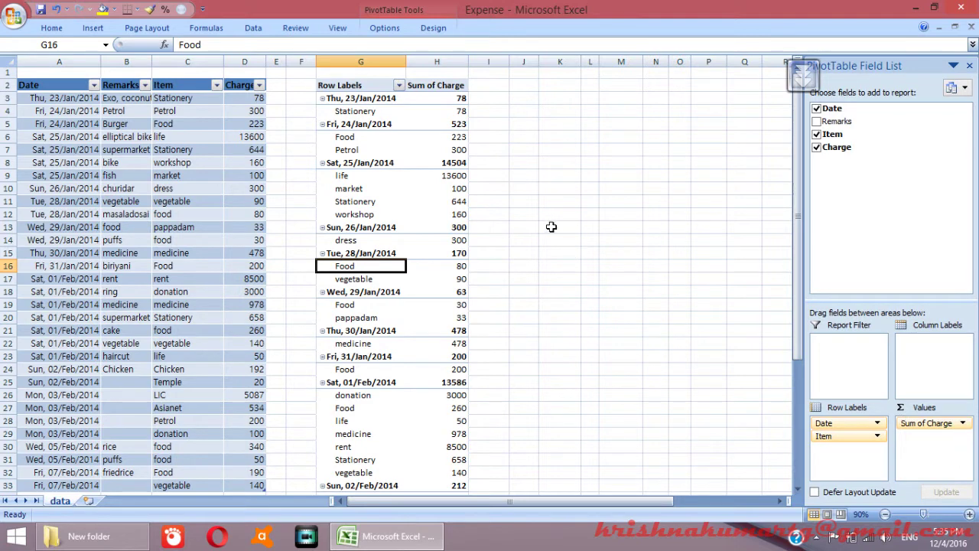
left_click(360, 177)
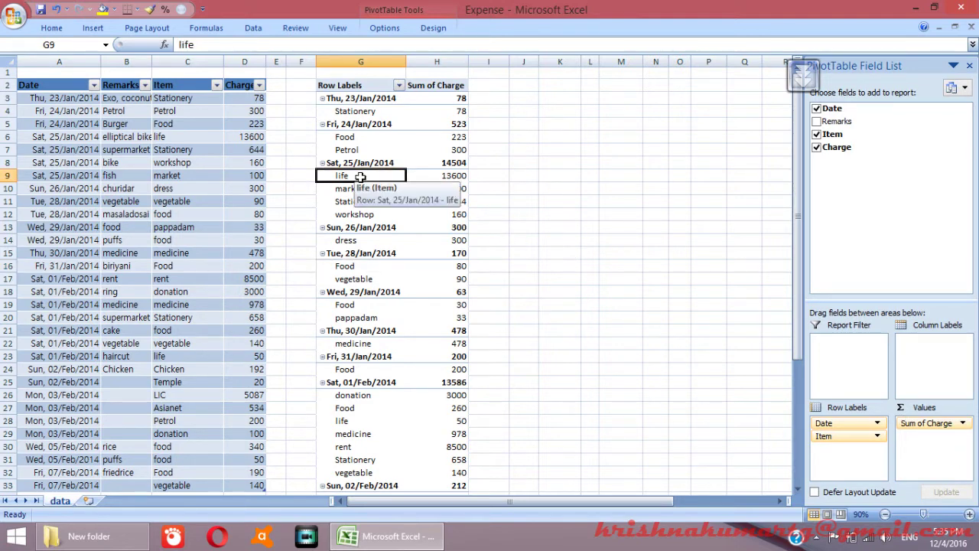
left_click(452, 172)
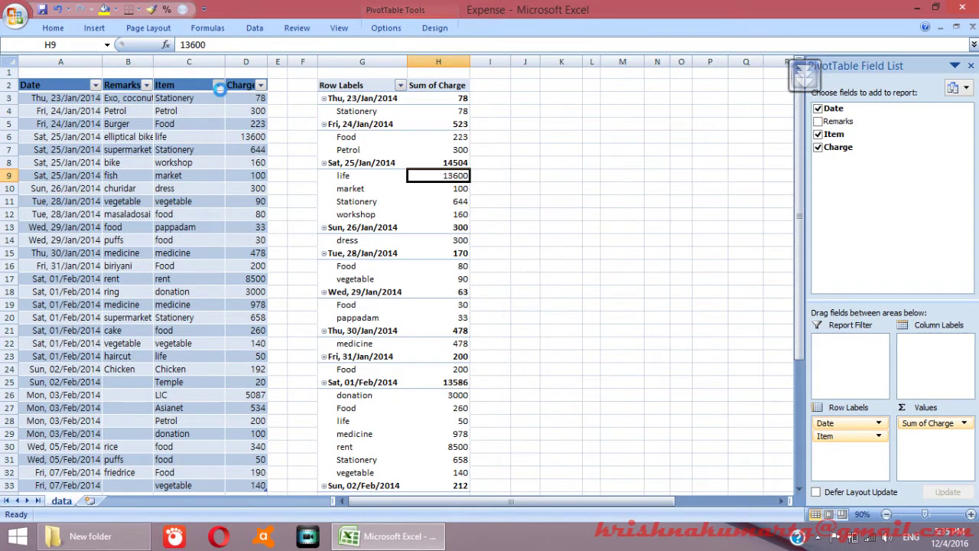
left_click(218, 85)
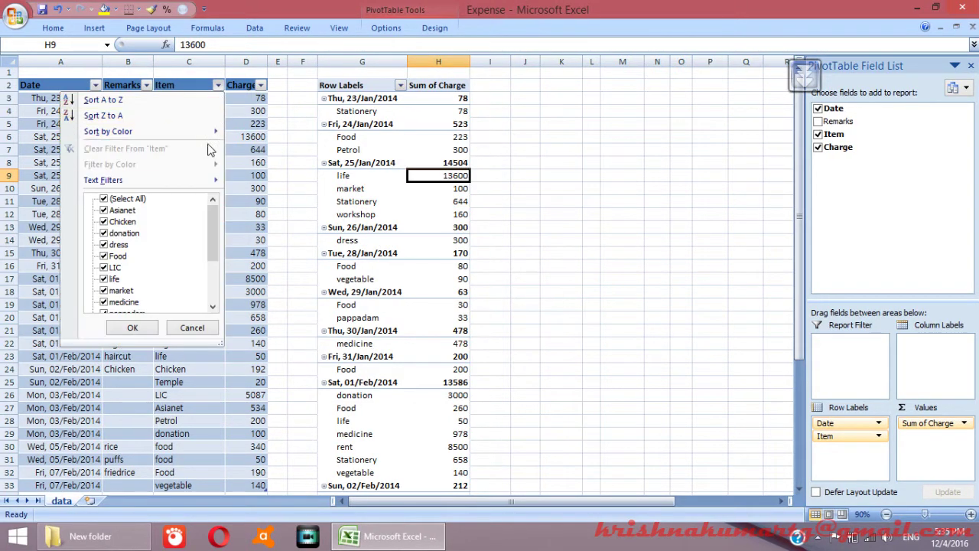
left_click(105, 200)
left_click(103, 201)
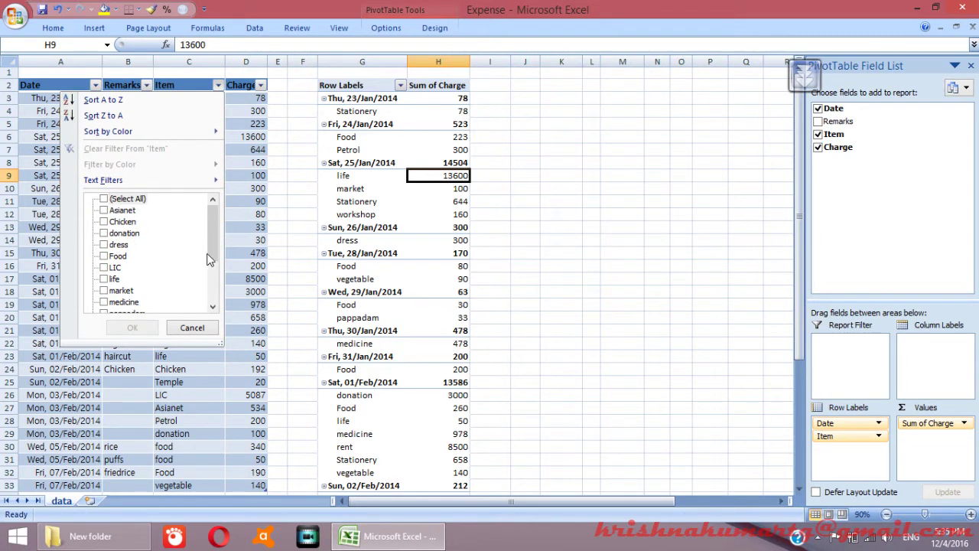
left_click_drag(214, 264, 216, 302)
left_click(105, 291)
left_click(131, 326)
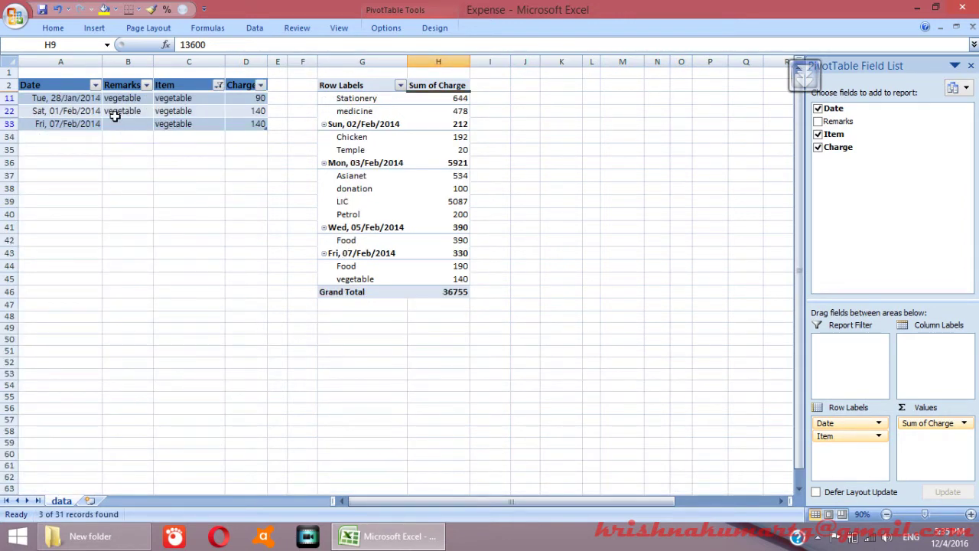
left_click(77, 99)
left_click(86, 112)
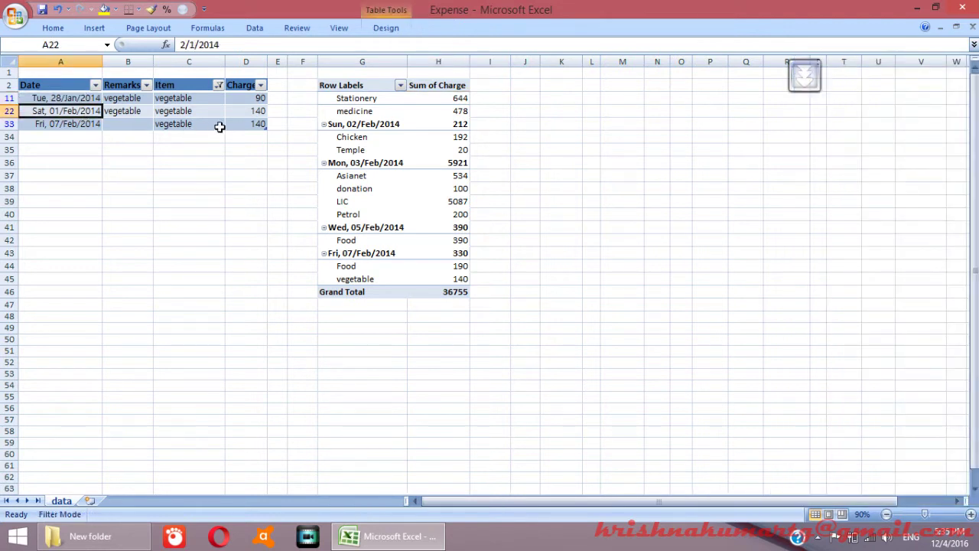
left_click_drag(256, 112, 252, 120)
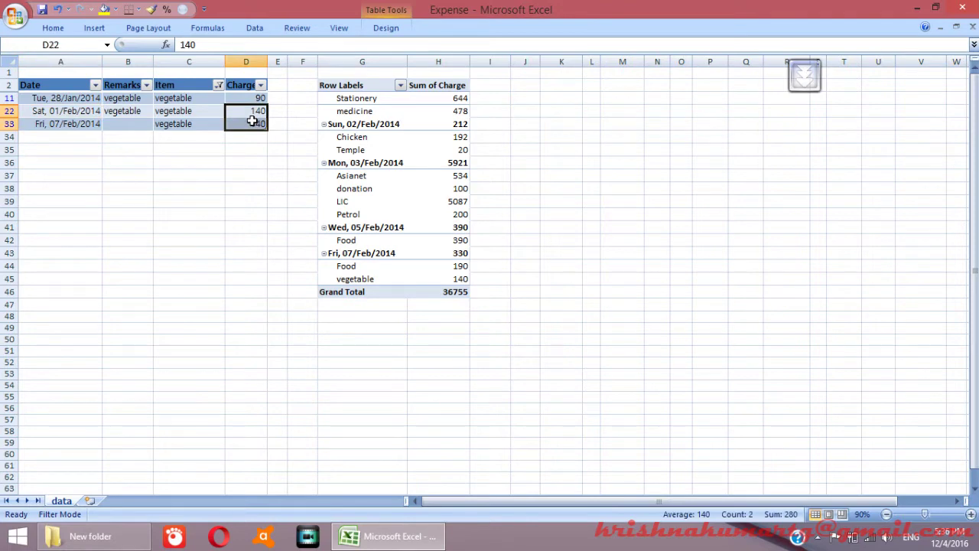
left_click(255, 27)
left_click(414, 46)
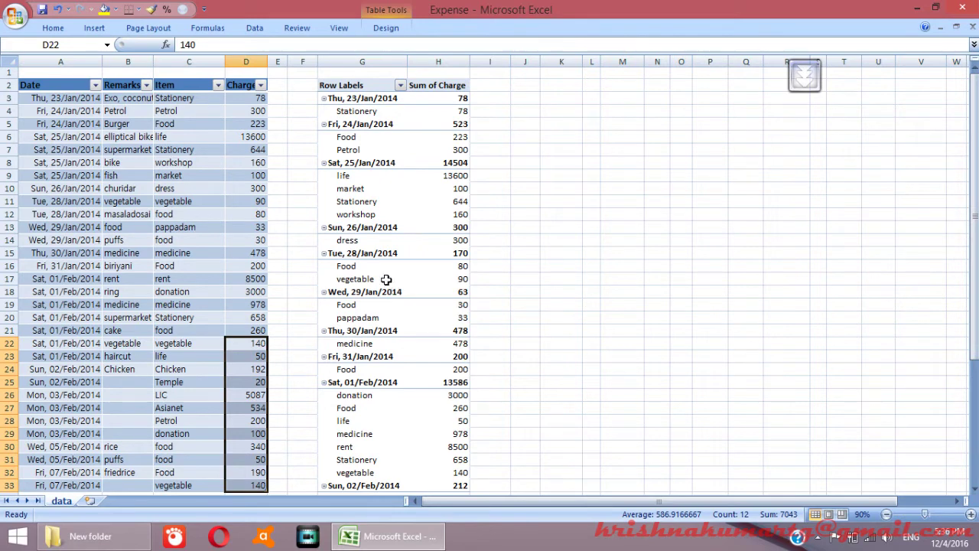
left_click(371, 239)
scroll(374, 243, "down", 1)
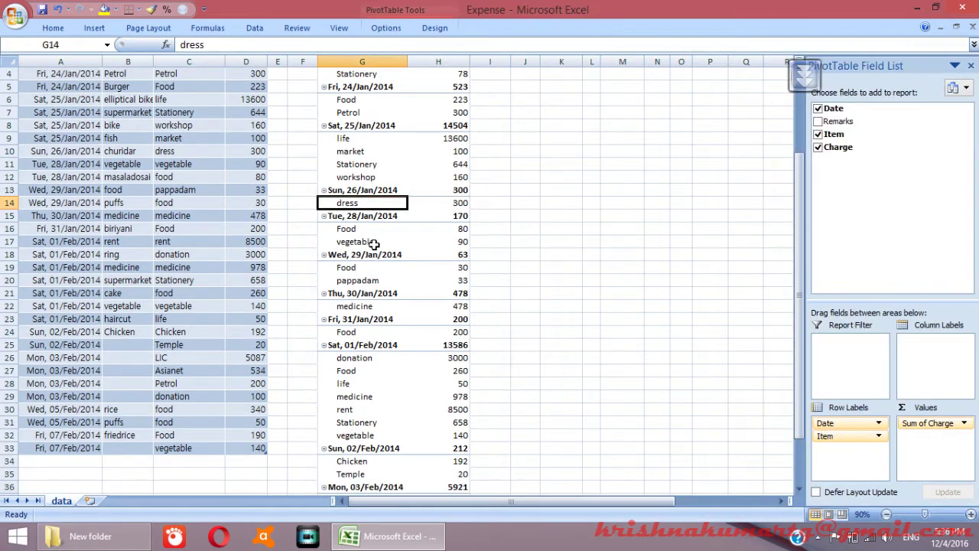
scroll(374, 243, "down", 4)
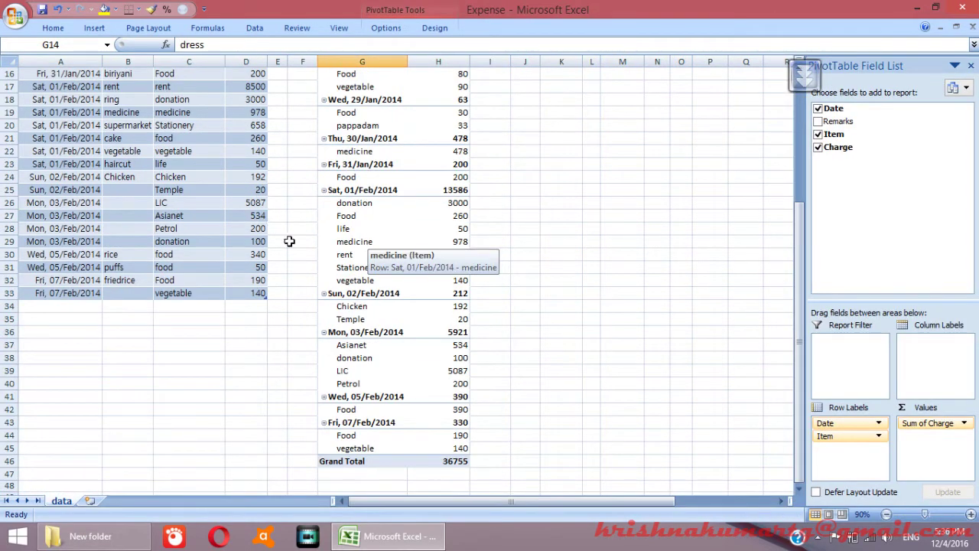
scroll(219, 122, "up", 5)
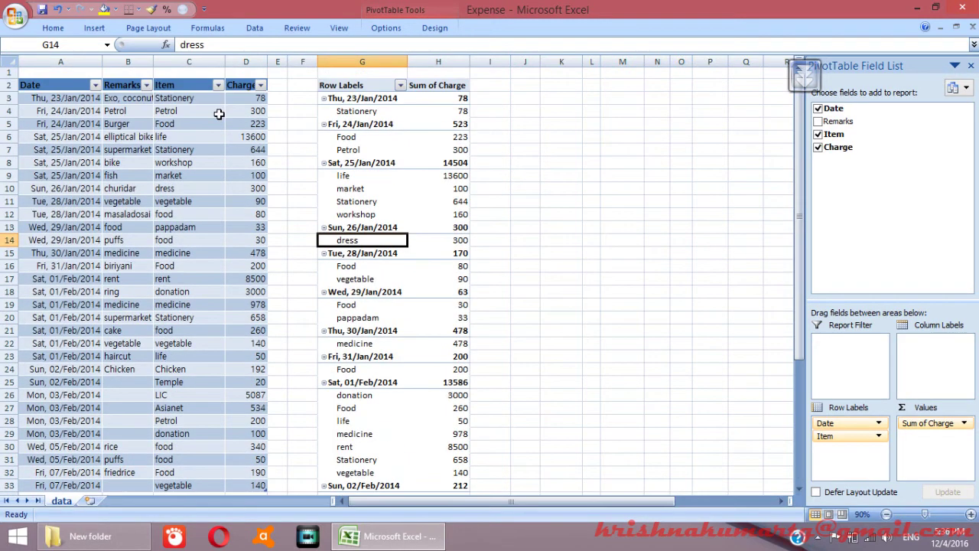
left_click(218, 85)
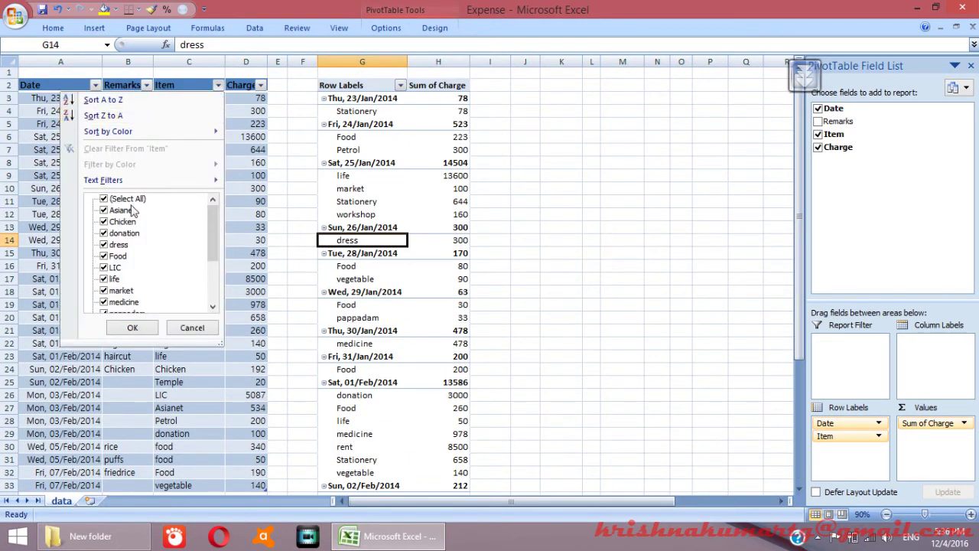
- Filter the table's Item column to vegetable only, then clear the Item filter
left_click(114, 198)
scroll(220, 237, "down", 3)
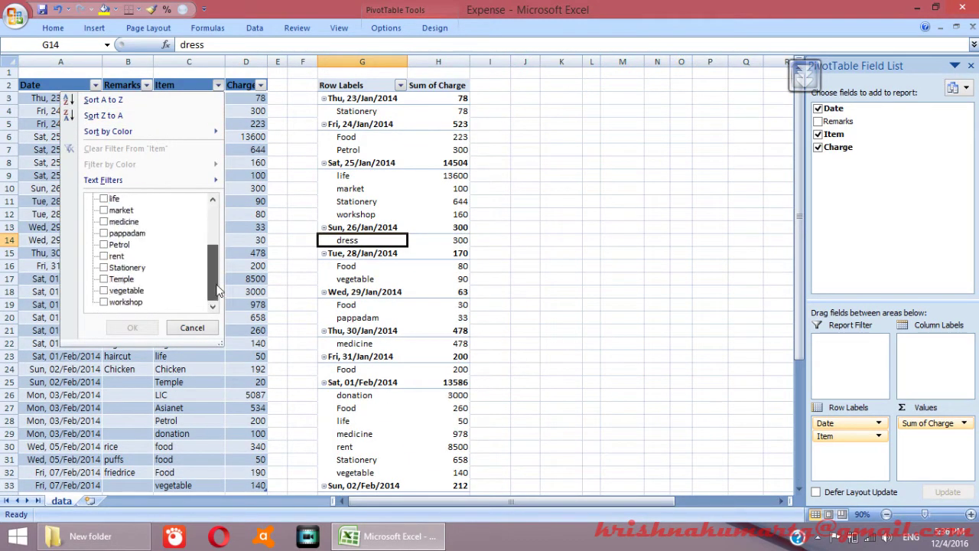
left_click(104, 290)
left_click(131, 328)
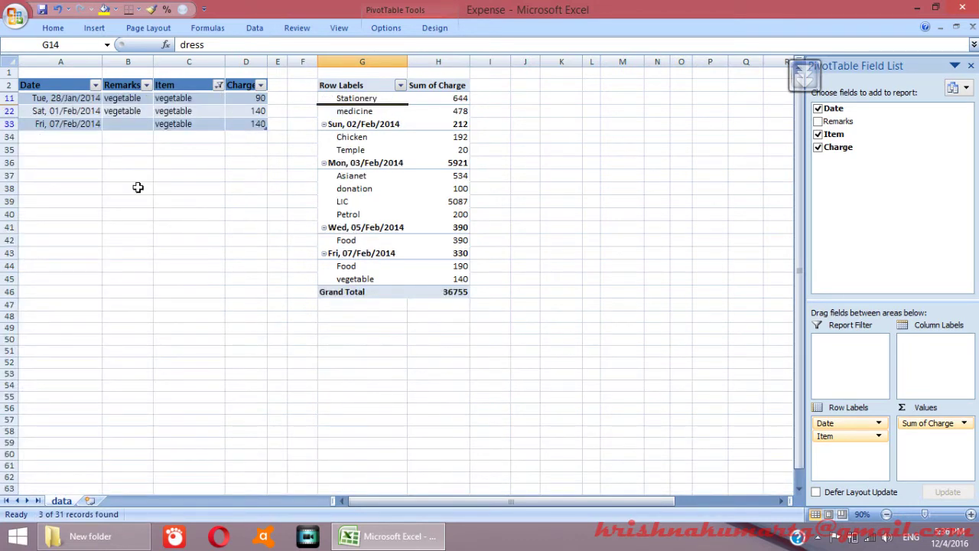
left_click(83, 110)
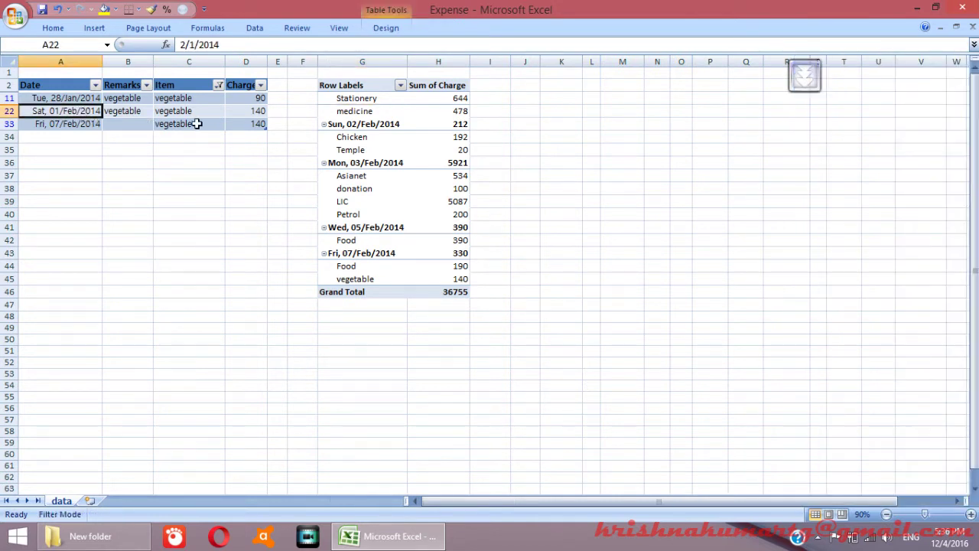
left_click(220, 88)
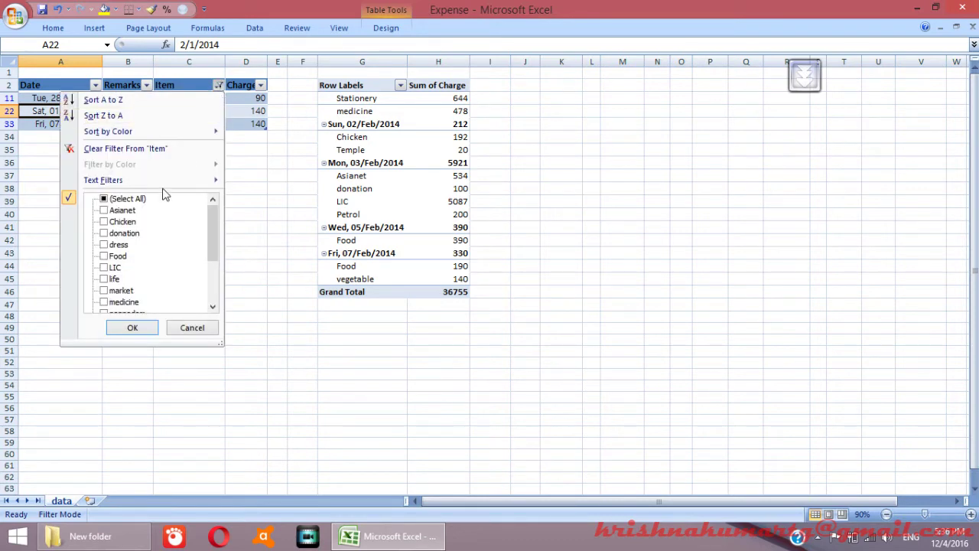
left_click(140, 149)
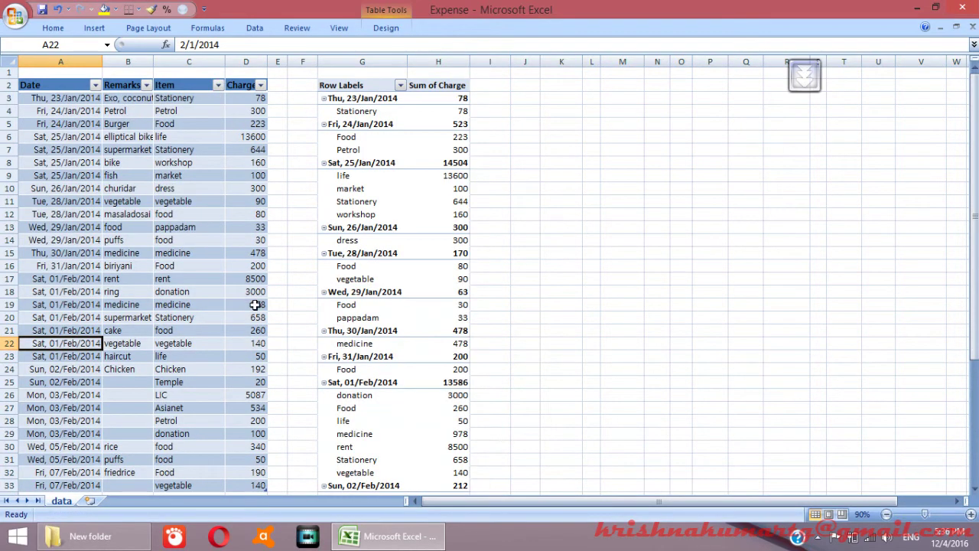
- Inspect Sat, 01/Feb/2014 pivot totals: donation 3000, Food 260, day total 13586
scroll(360, 307, "down", 2)
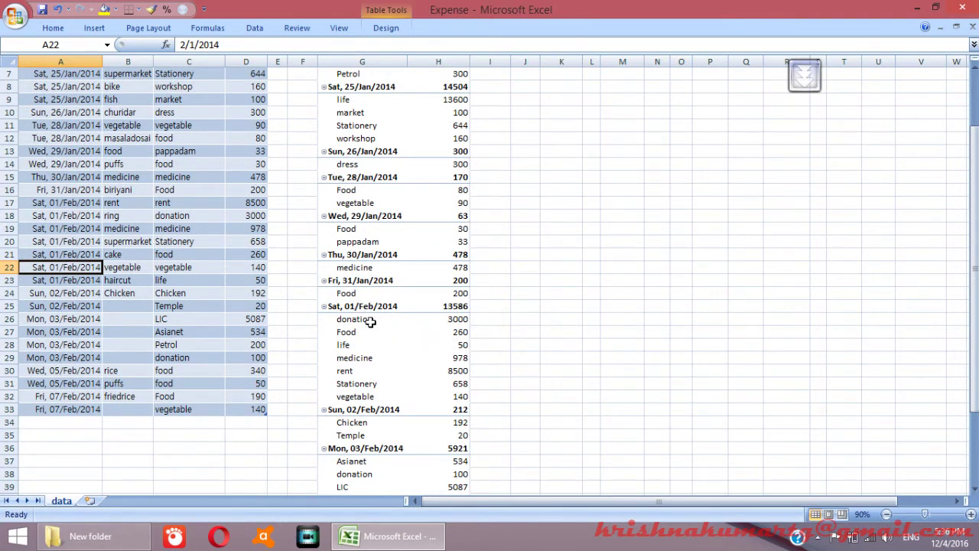
left_click(368, 320)
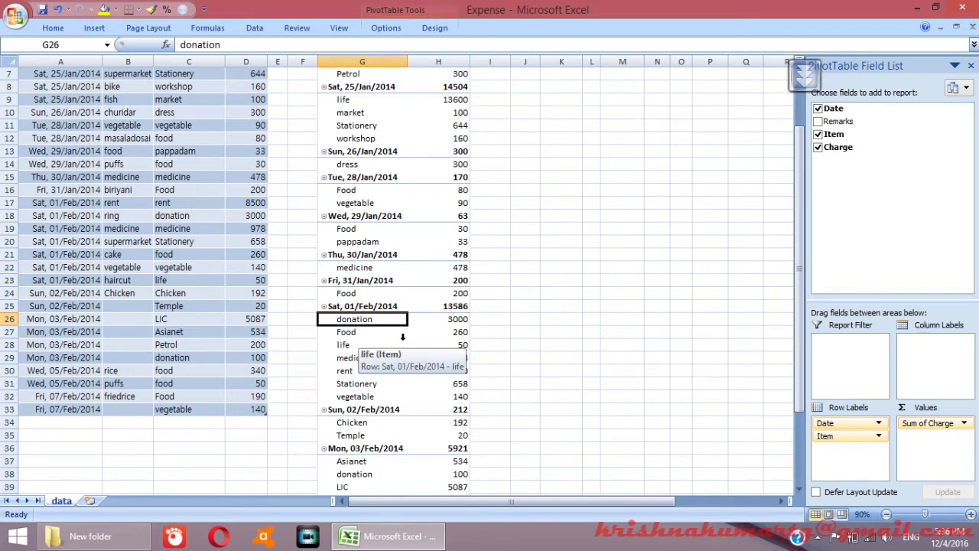
left_click(365, 332)
left_click(450, 321)
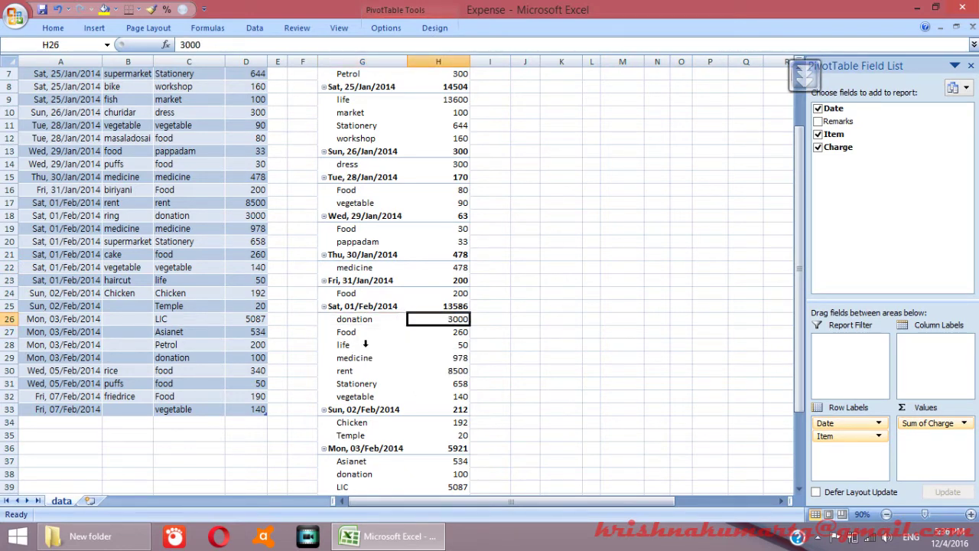
left_click(357, 334)
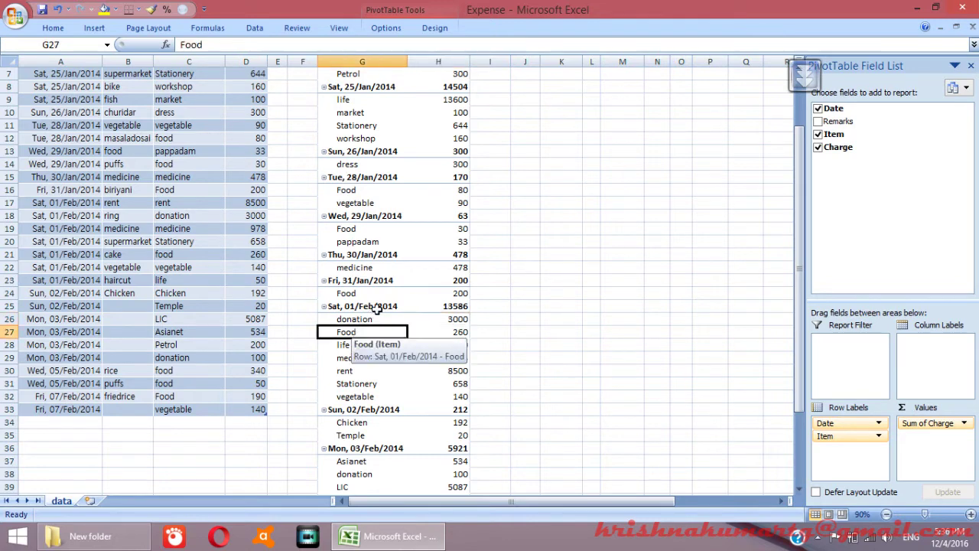
left_click(378, 309)
left_click(354, 334)
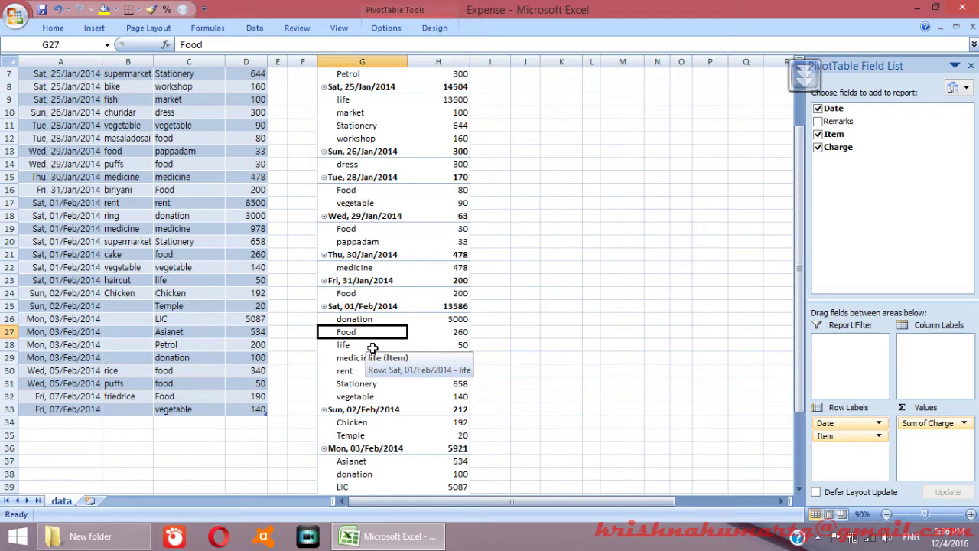
left_click(457, 332)
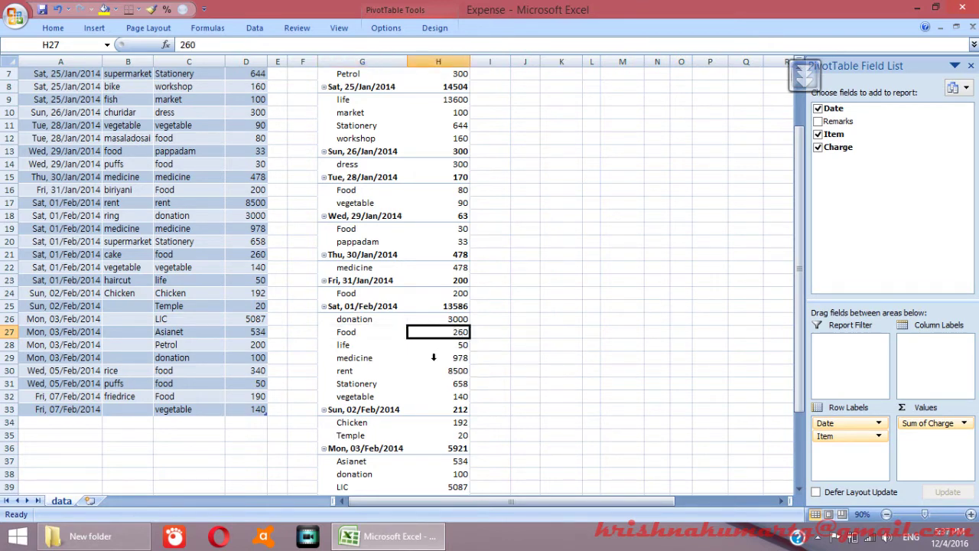
left_click(357, 334)
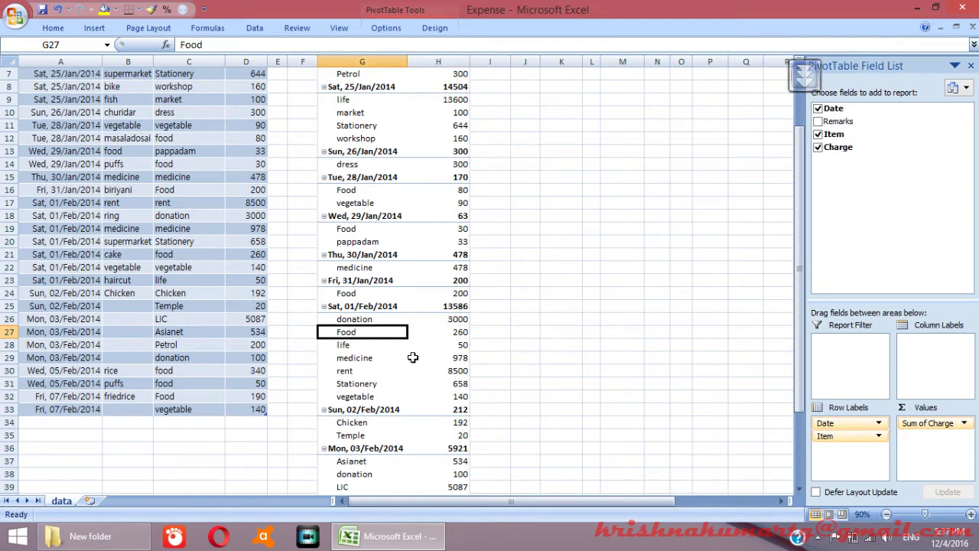
- Preview Average and Var for Sum of Charge in Value Field Settings, then cancel
left_click(462, 320)
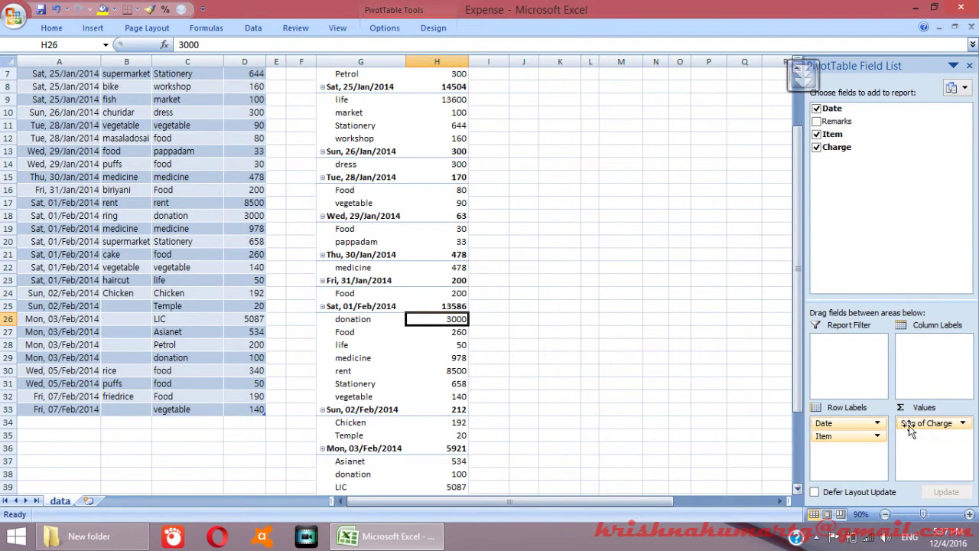
left_click(963, 424)
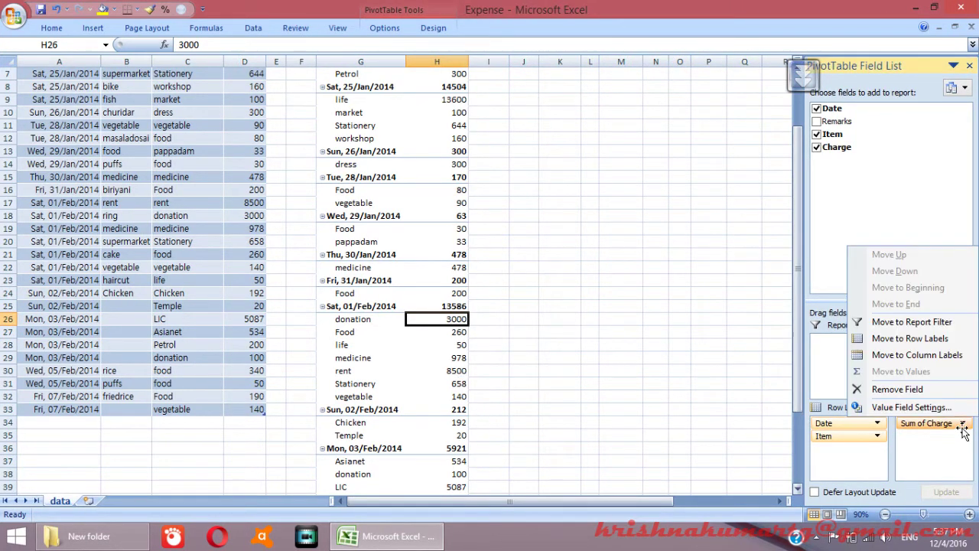
left_click(935, 408)
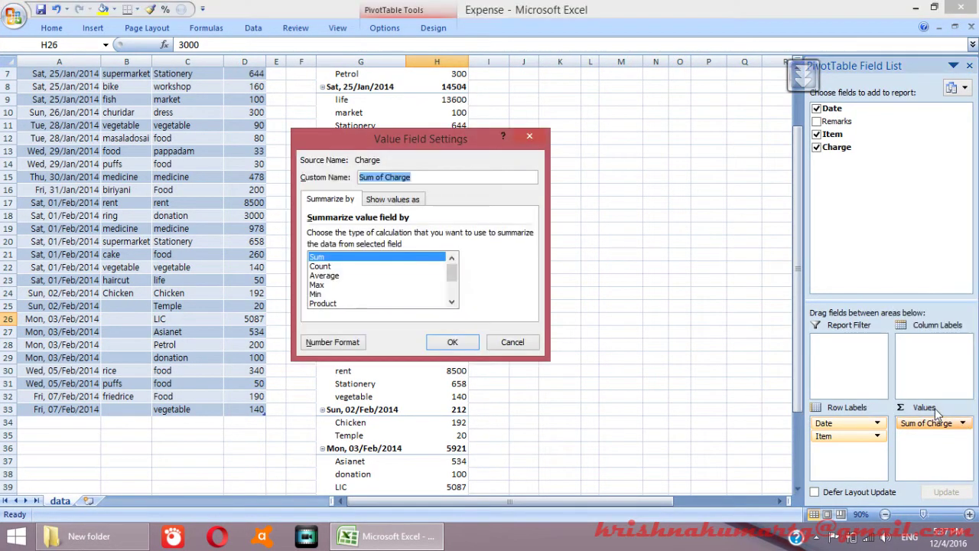
left_click(344, 276)
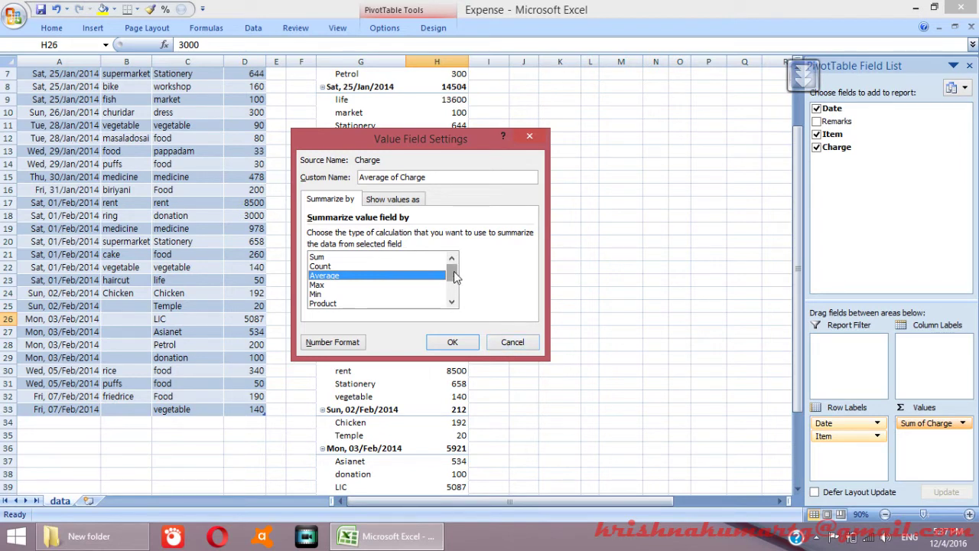
scroll(454, 274, "down", 1)
scroll(454, 280, "down", 1)
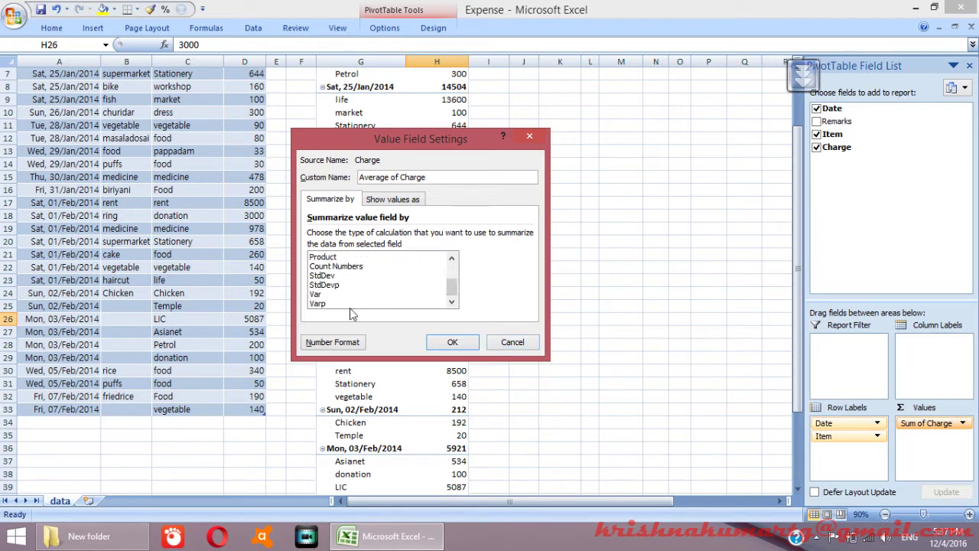
left_click(421, 294)
scroll(454, 288, "up", 1)
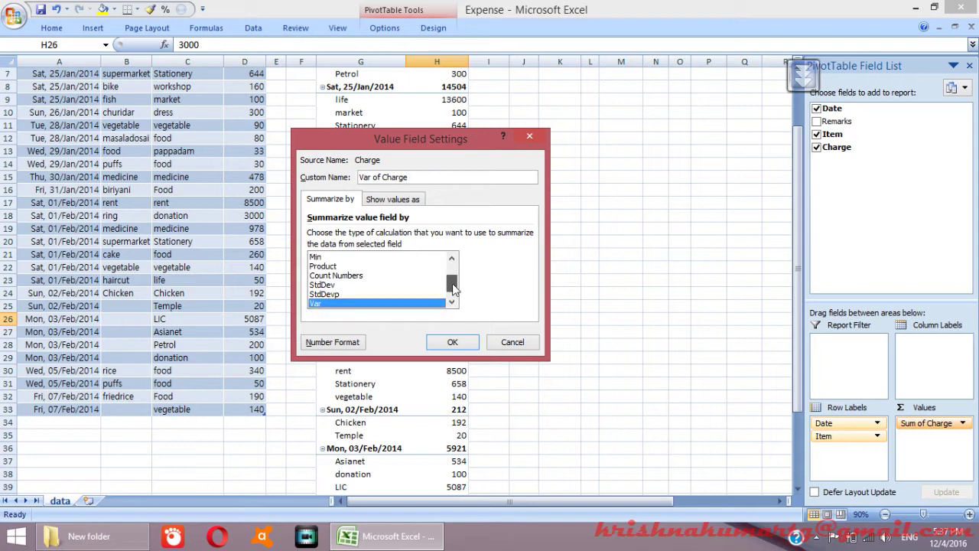
scroll(454, 288, "up", 2)
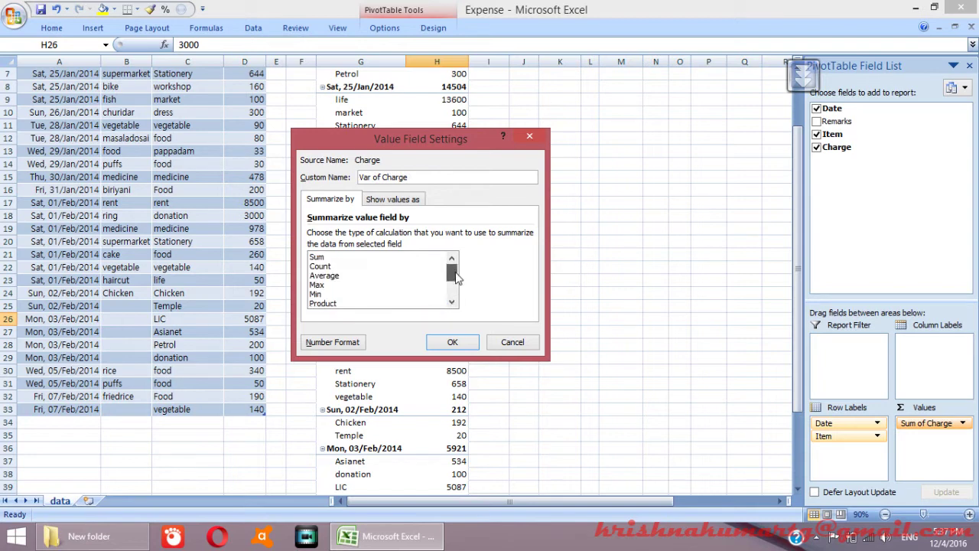
left_click(505, 343)
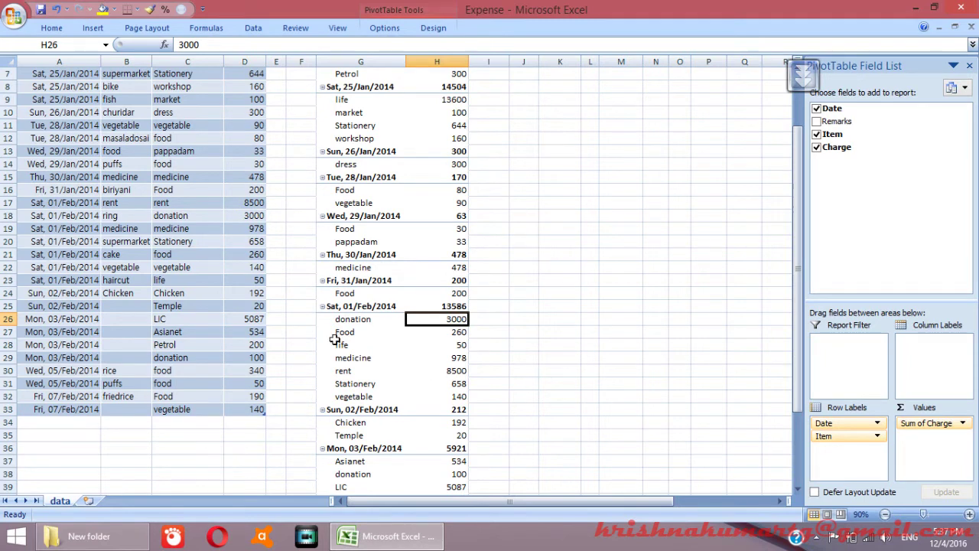
scroll(372, 321, "up", 2)
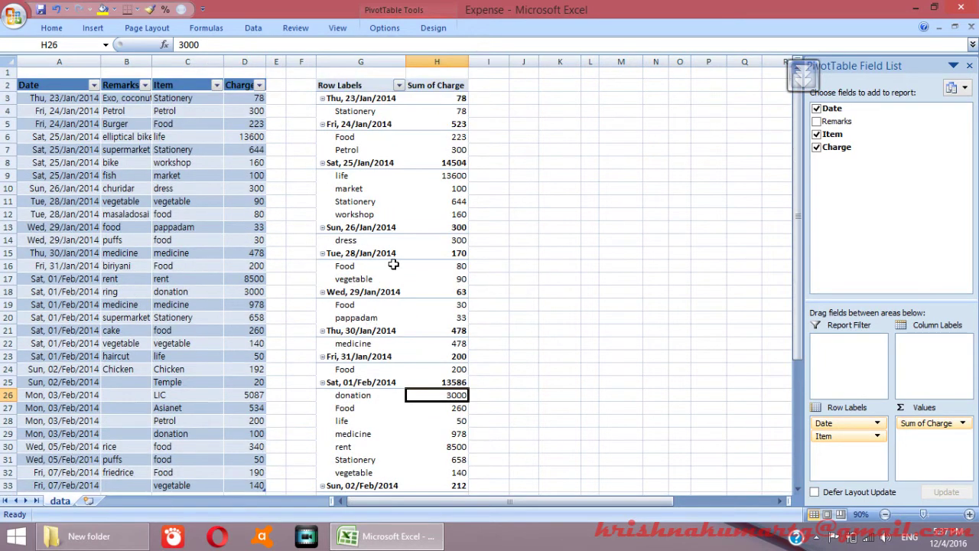
left_click(355, 165)
left_click(446, 163)
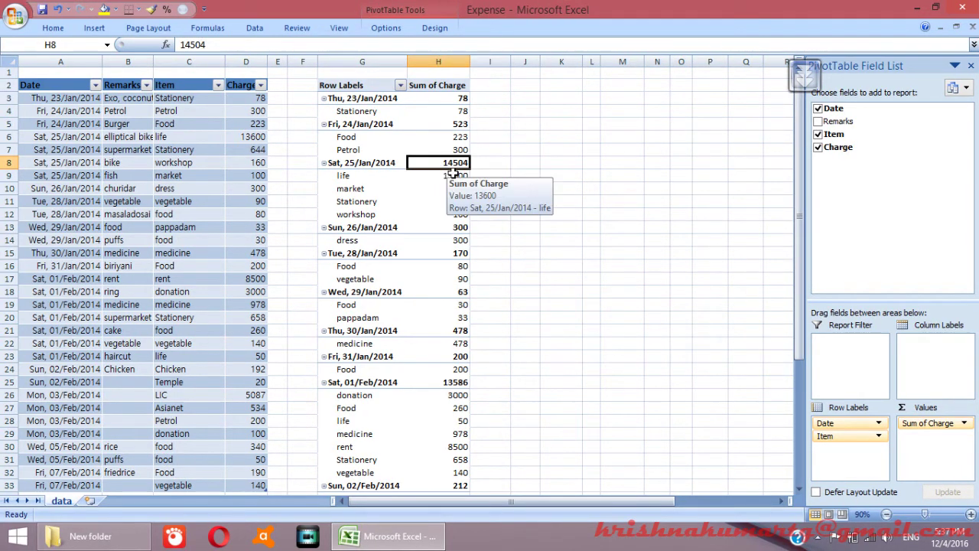
mouse_move(432, 172)
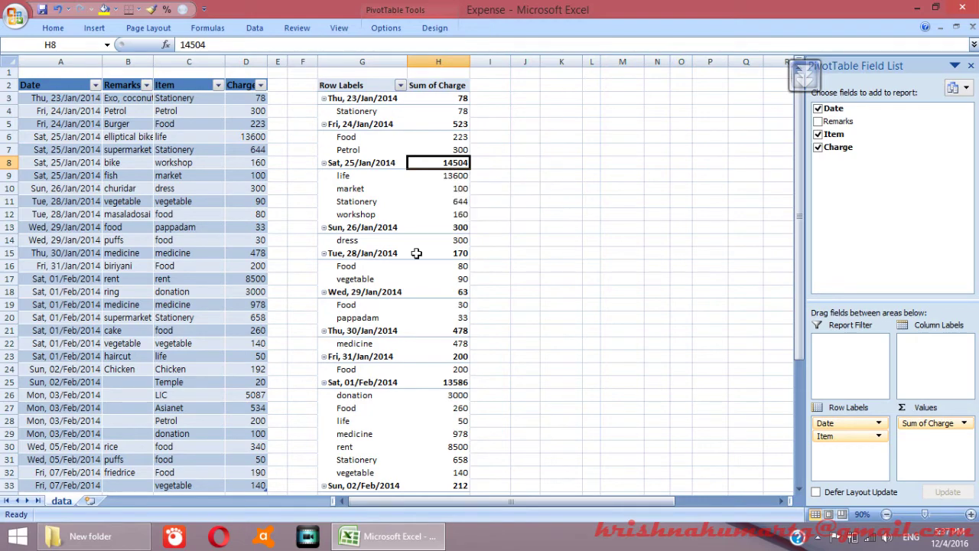
scroll(416, 254, "down", 6)
scroll(414, 289, "up", 6)
- Move the Date field from the field list into the Report Filter area
mouse_move(371, 194)
left_click_drag(833, 108, 872, 359)
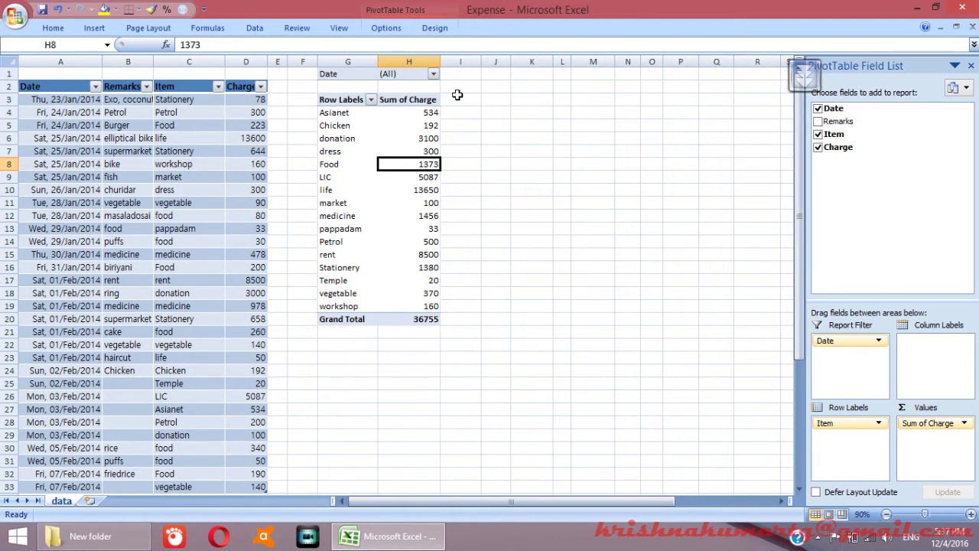
left_click(434, 75)
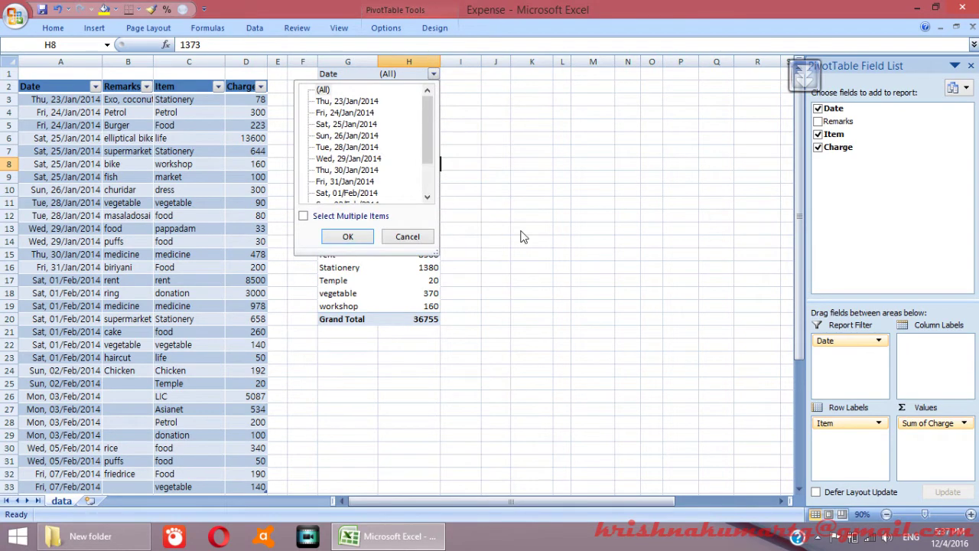
left_click(840, 444)
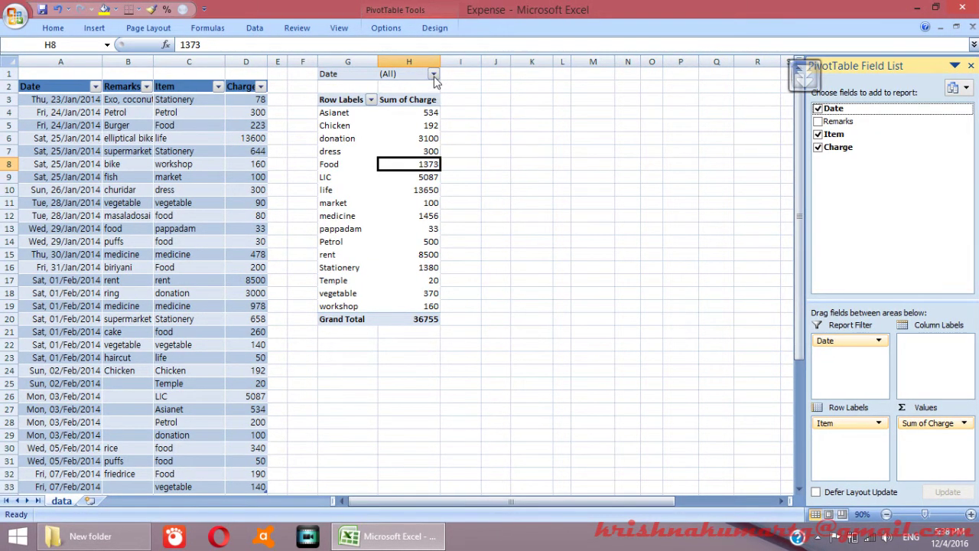
- Filter Date to only Thu, 23/Jan/2014, leaving Stationery at 78
left_click(432, 73)
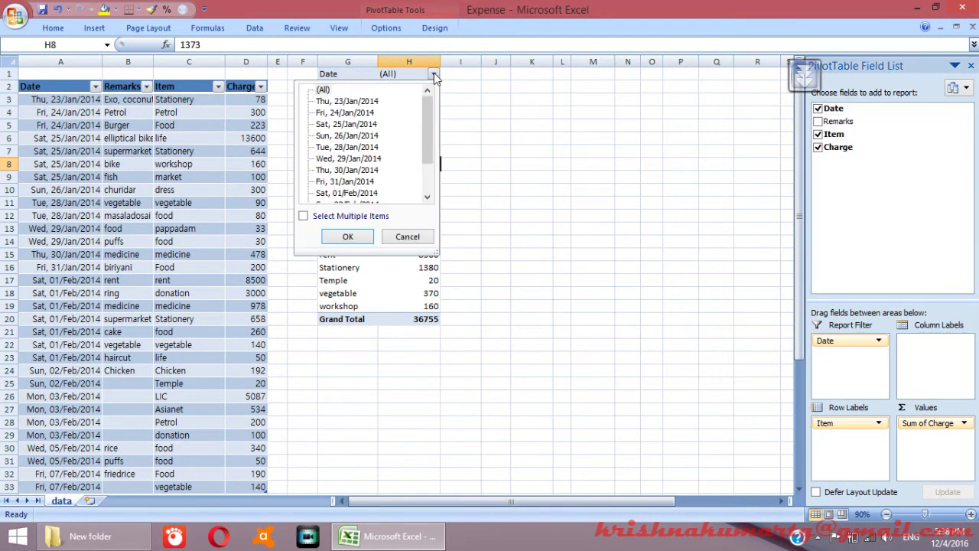
left_click(304, 216)
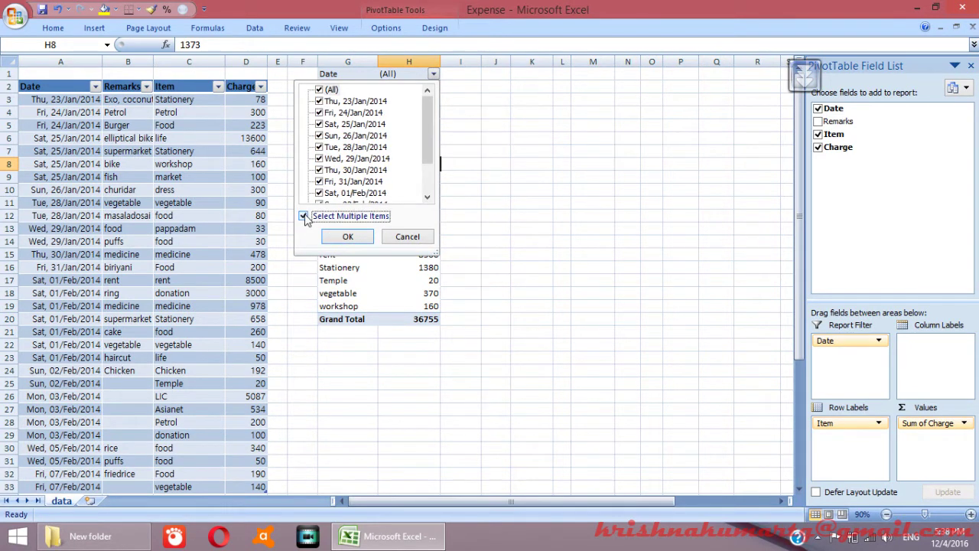
left_click(319, 91)
left_click(321, 101)
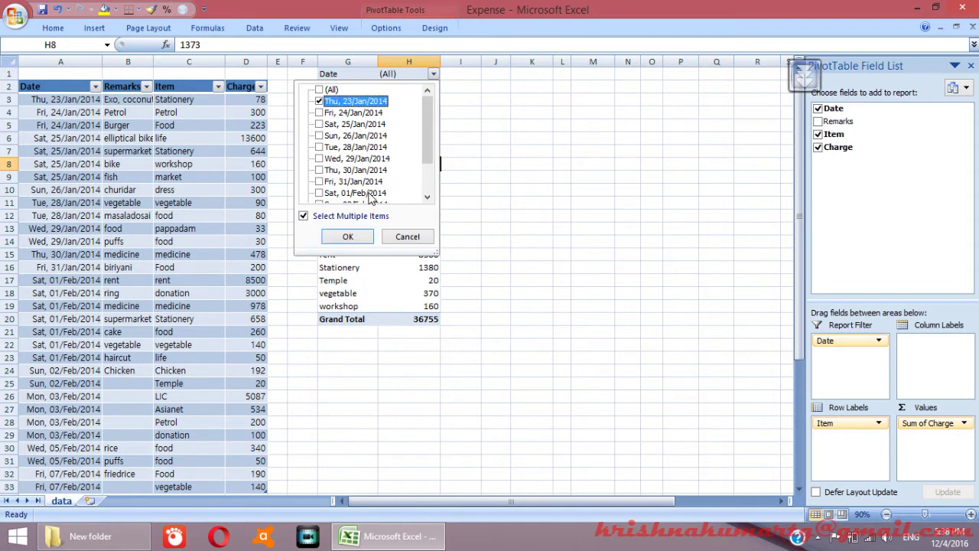
left_click(353, 236)
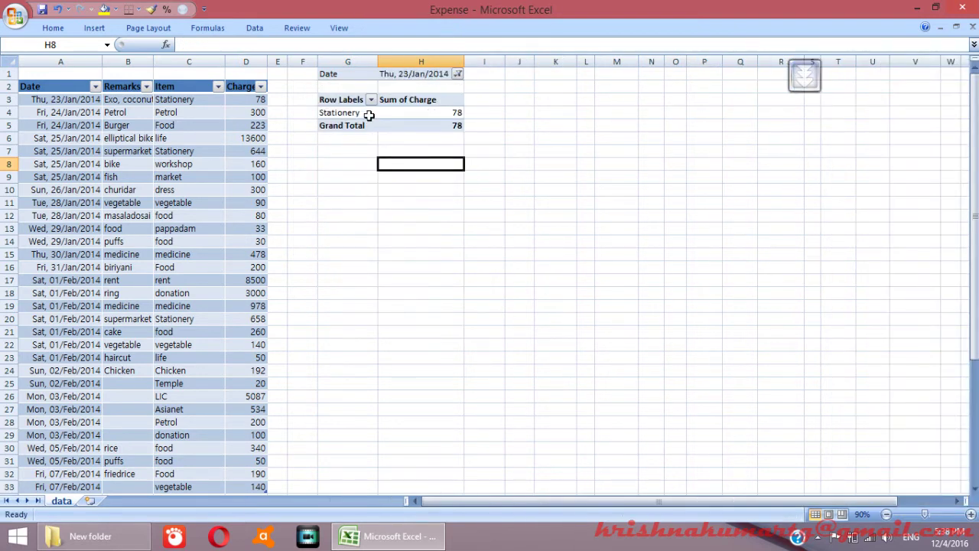
left_click(457, 73)
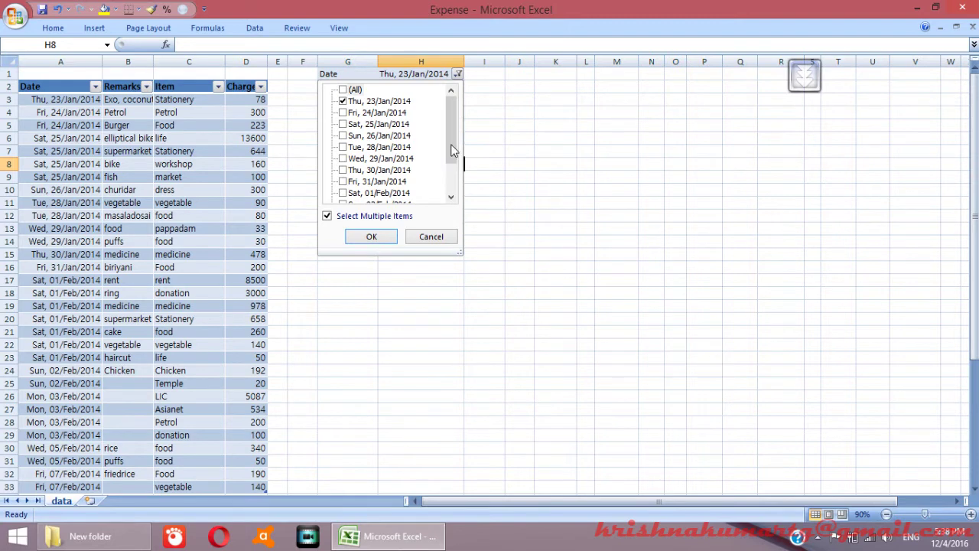
left_click(431, 234)
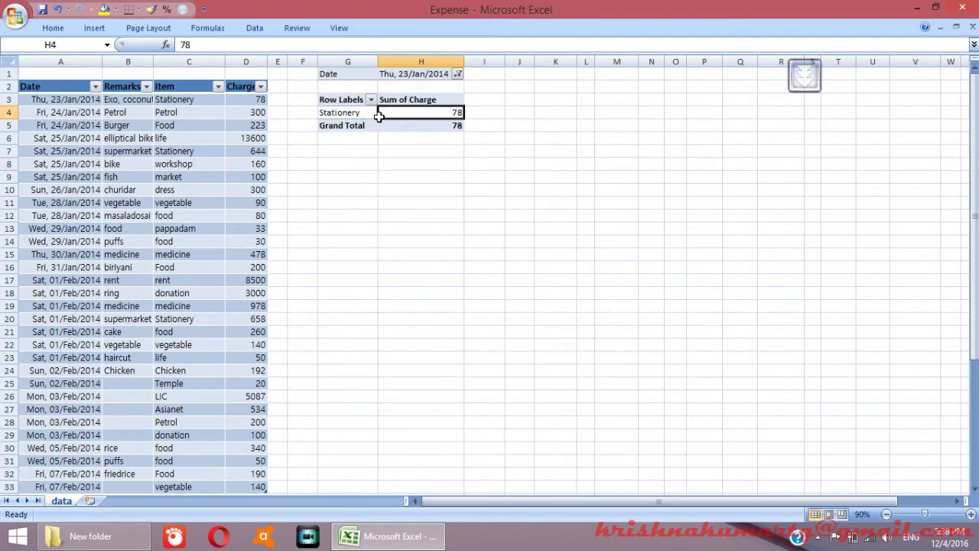
left_click(374, 112)
- Put Date back in Row Labels and clear its filter, restoring dates like Sat, 25/Jan/2014 (14504)
left_click_drag(830, 342, 839, 426)
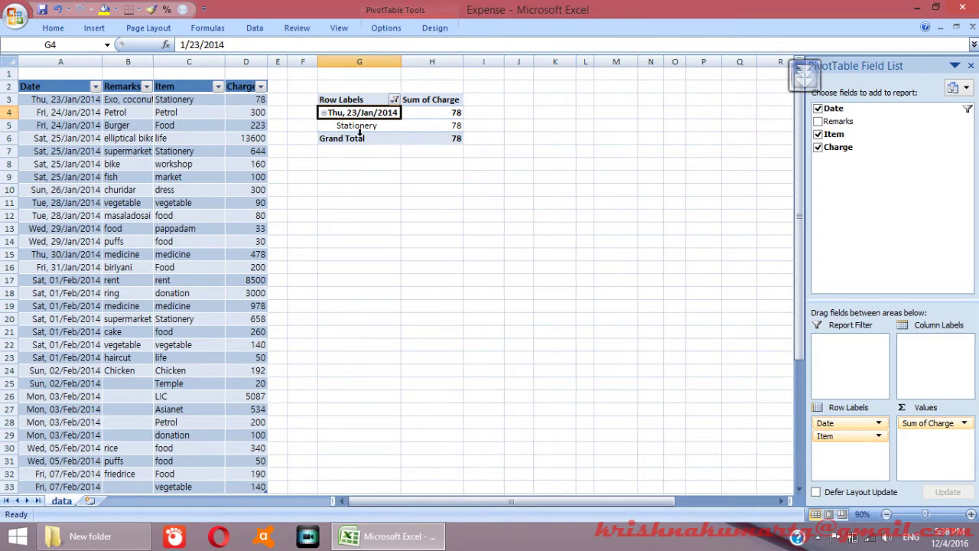
left_click(405, 100)
left_click(394, 99)
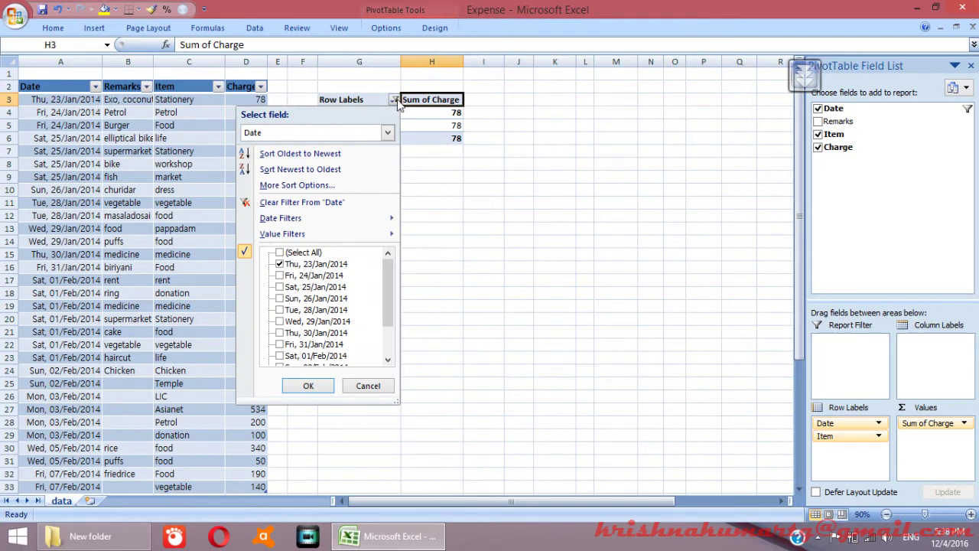
left_click(334, 204)
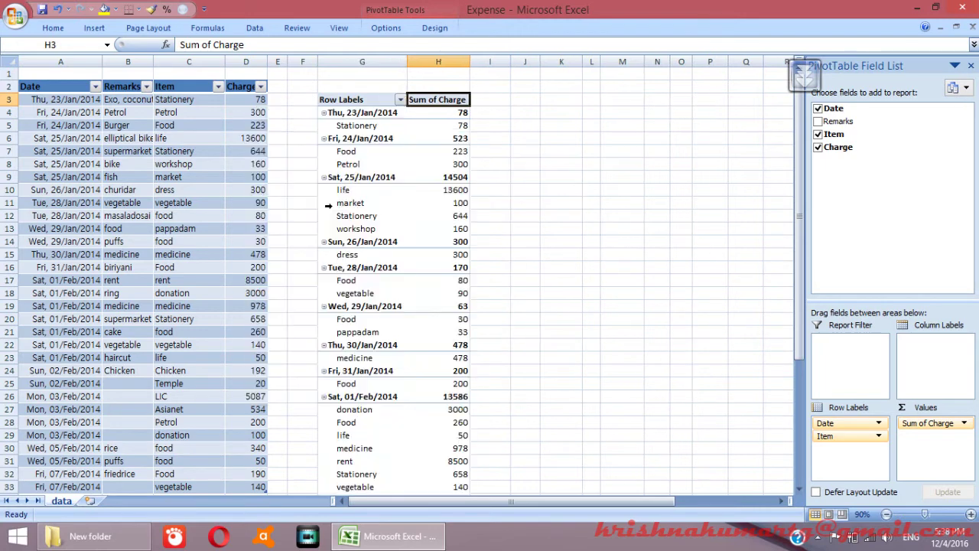
left_click(377, 113)
- Group the pivot dates by Days, Months and Years, producing 2014 › Jan › 23-Jan rows
right_click(378, 113)
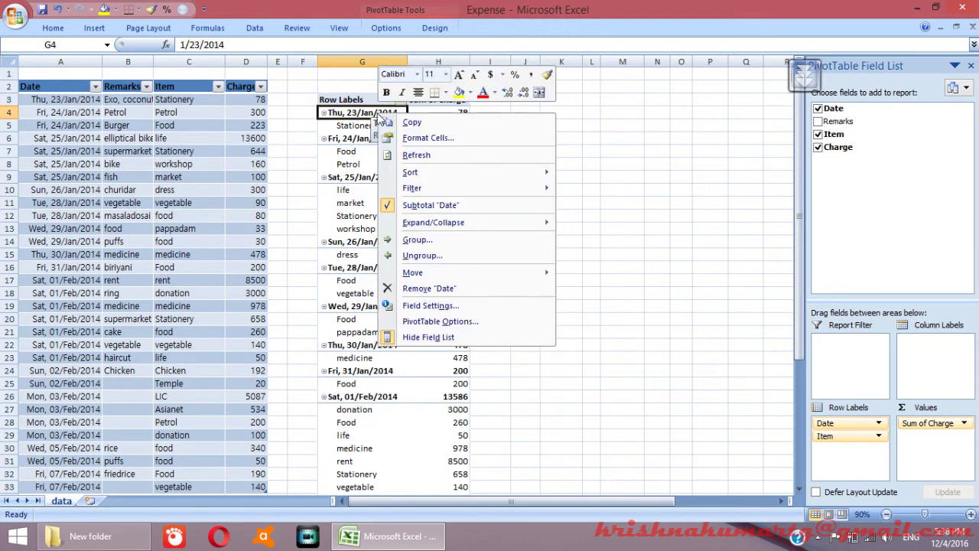
left_click(442, 242)
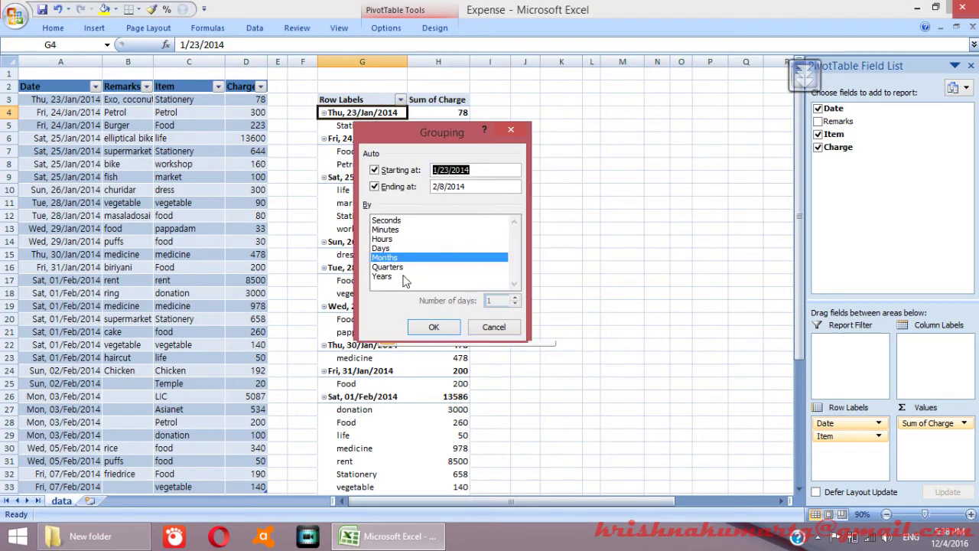
left_click(397, 248)
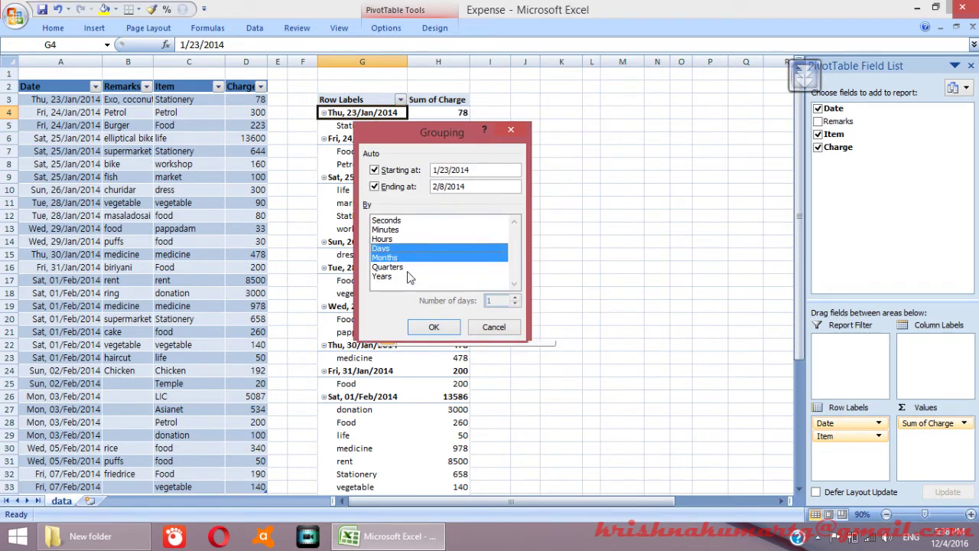
left_click(411, 277)
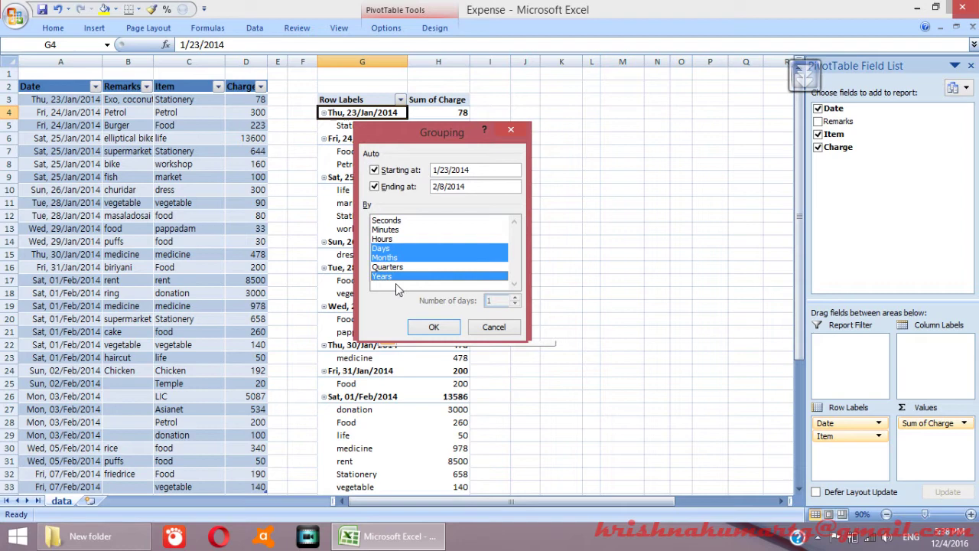
left_click(436, 327)
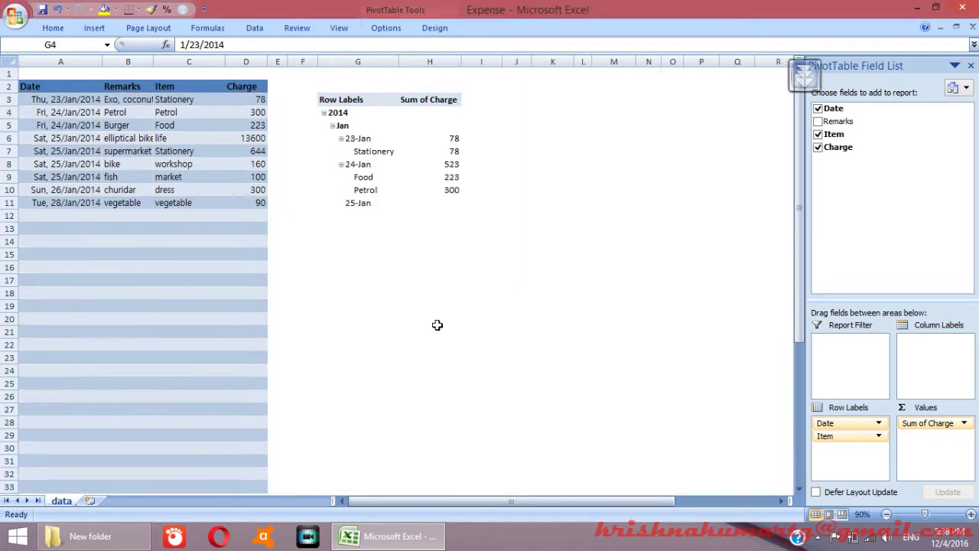
- Toggle the Jan and Feb groups, leaving both expanded to their days and items
left_click(334, 127)
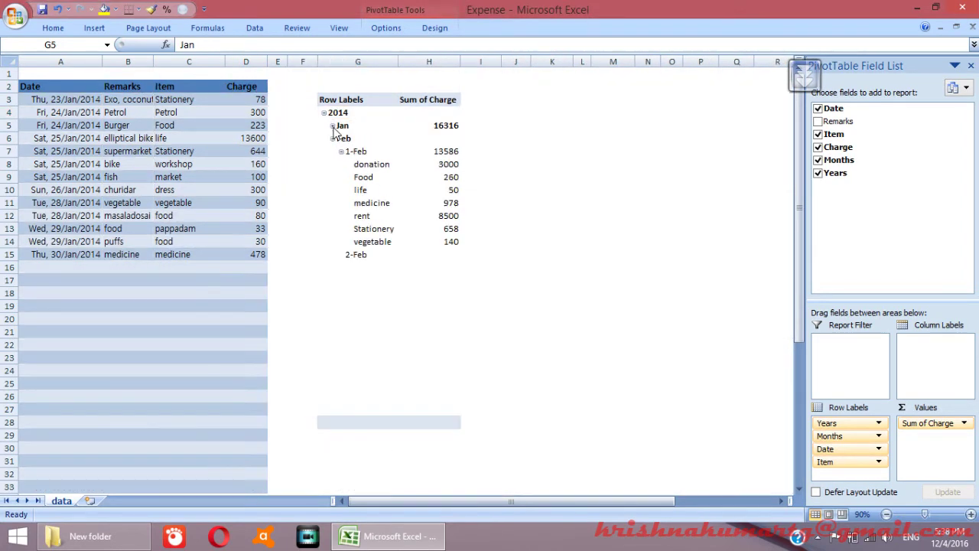
left_click(443, 124)
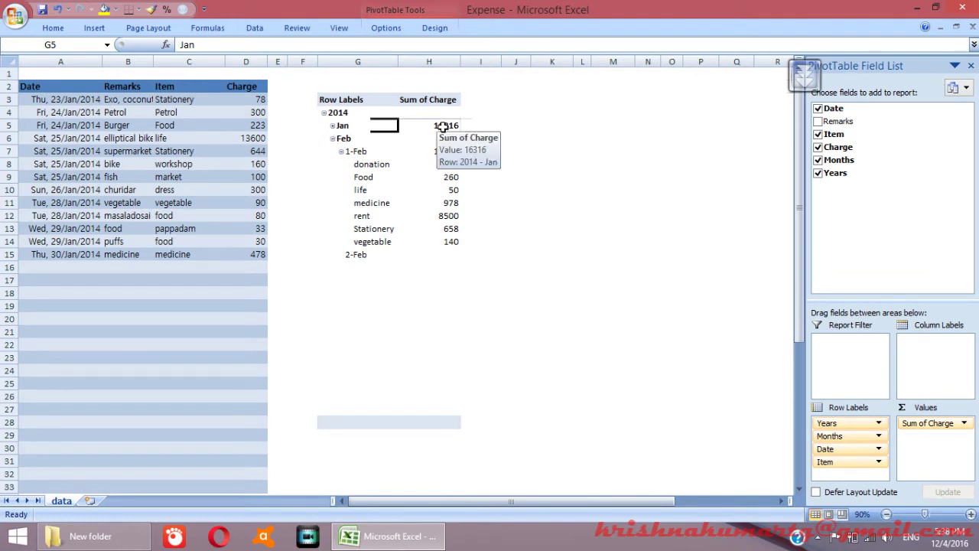
left_click(332, 138)
left_click(333, 140)
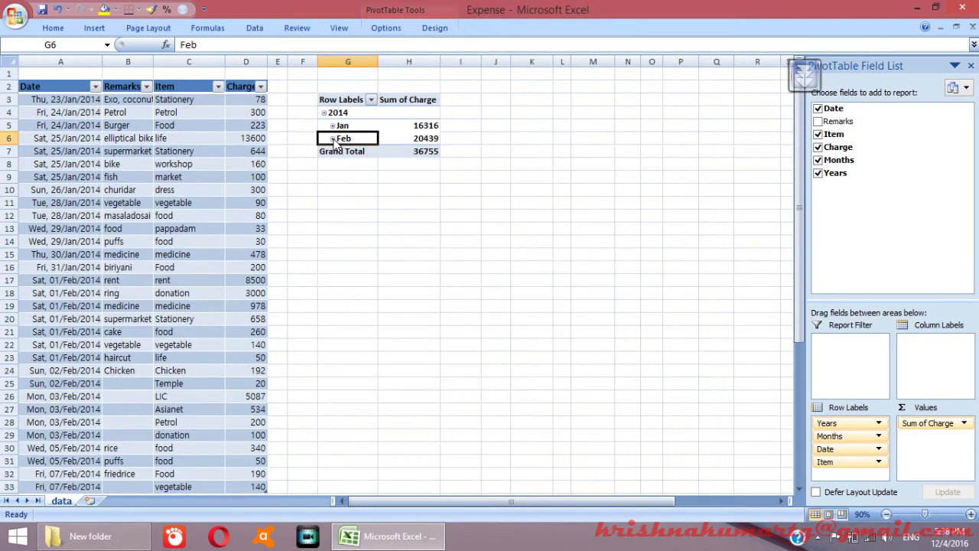
left_click(333, 139)
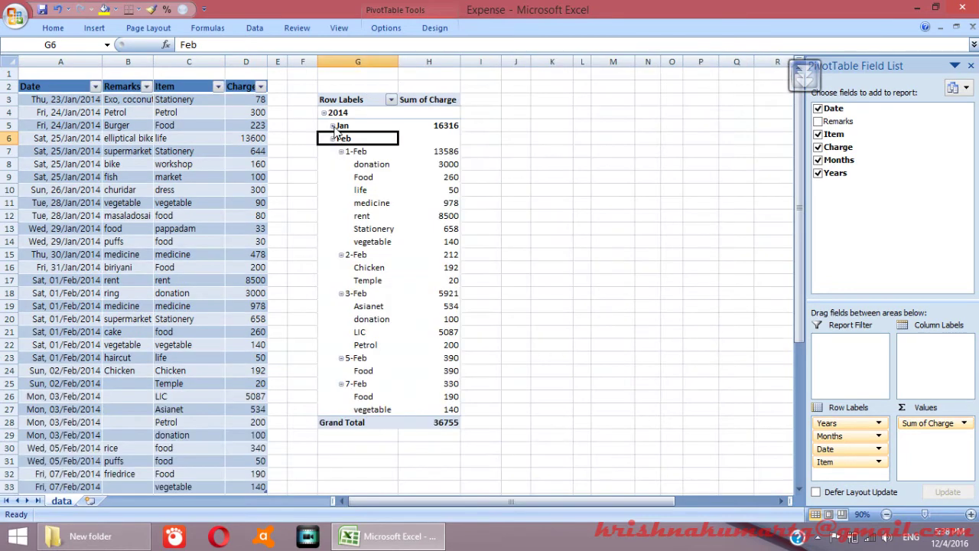
left_click(333, 129)
left_click(333, 129)
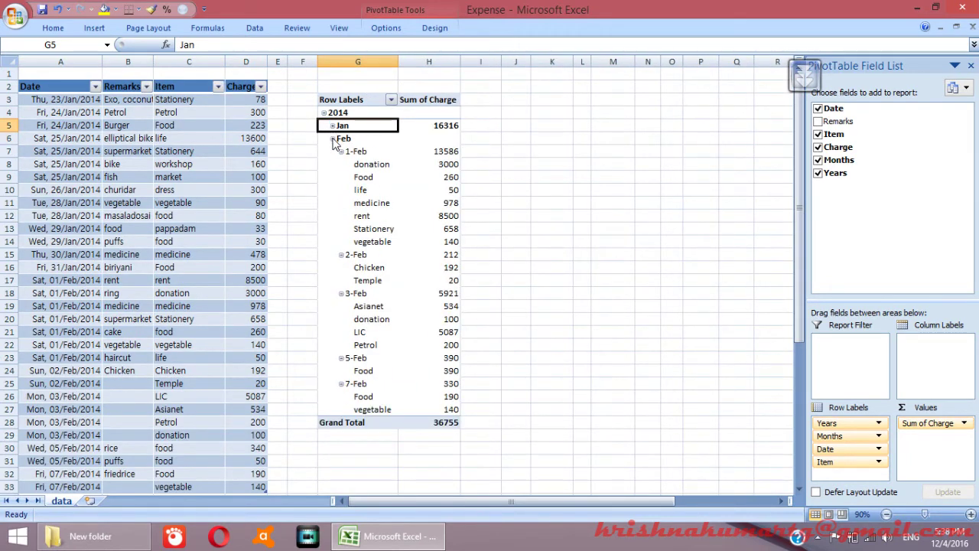
left_click(334, 139)
left_click(333, 138)
left_click(333, 127)
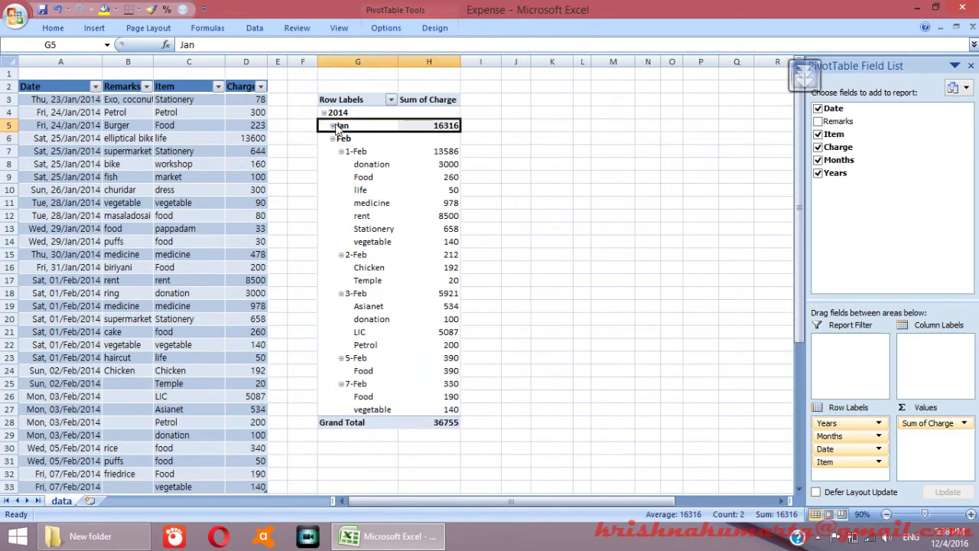
left_click(373, 139)
left_click(421, 125)
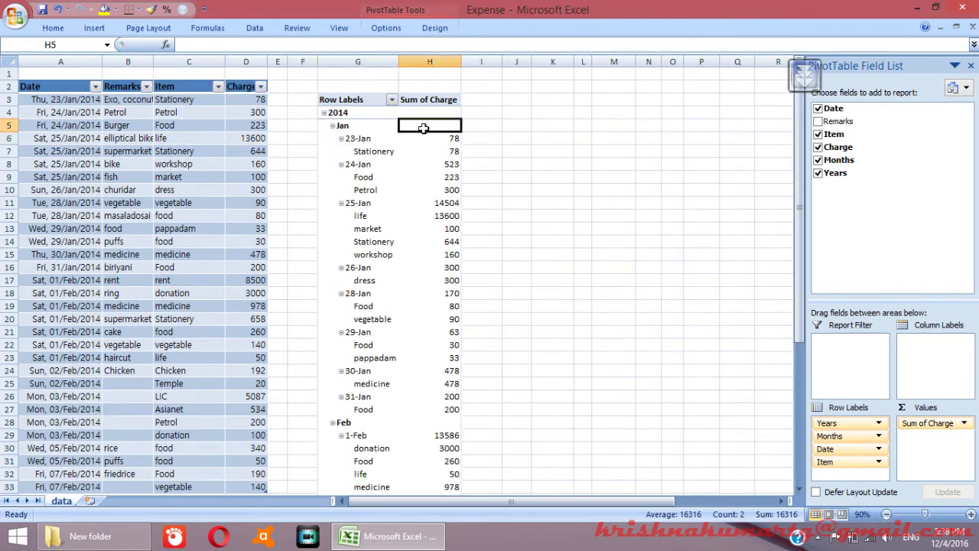
- Turn on the Months subtotal so Jan totals 16316 and Feb 20439
right_click(425, 130)
right_click(363, 130)
right_click(359, 129)
right_click(355, 130)
right_click(355, 132)
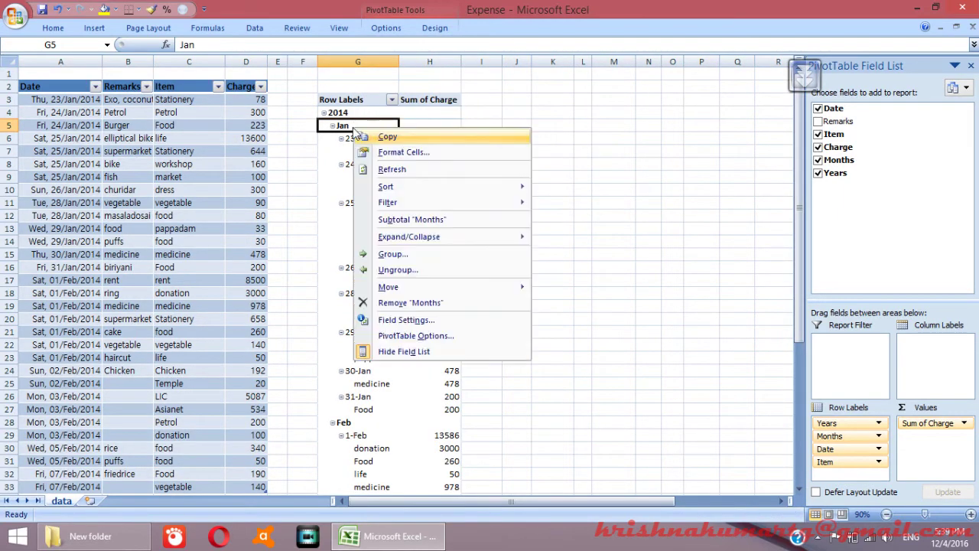
left_click(416, 219)
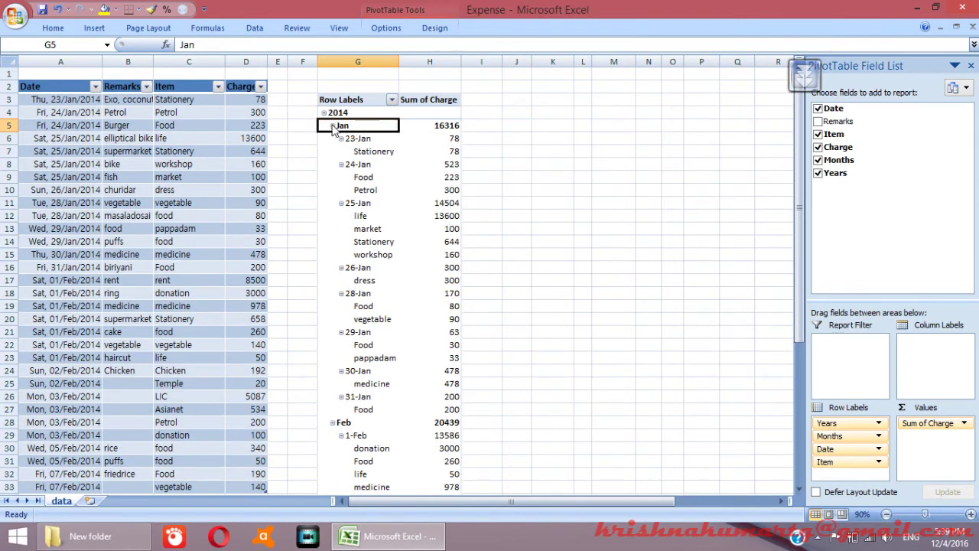
left_click(433, 125)
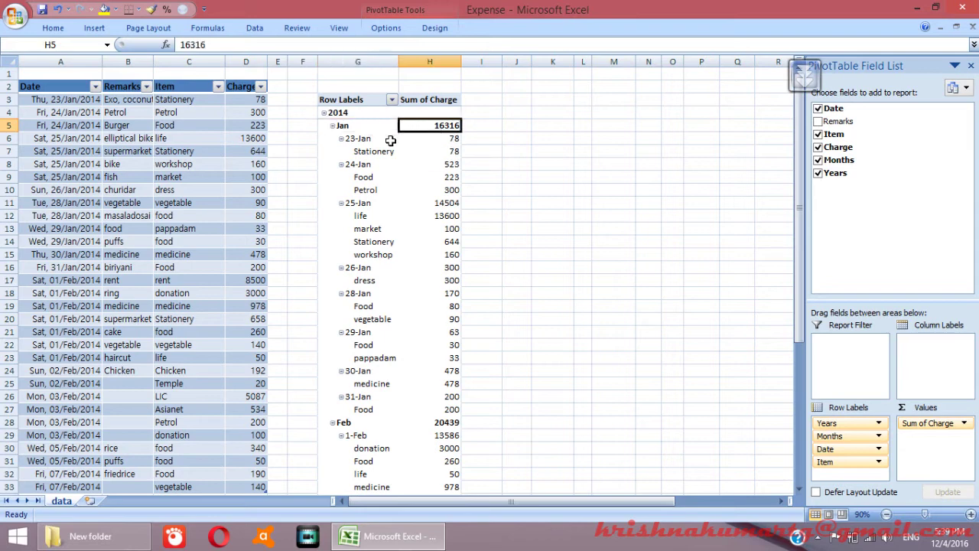
right_click(371, 126)
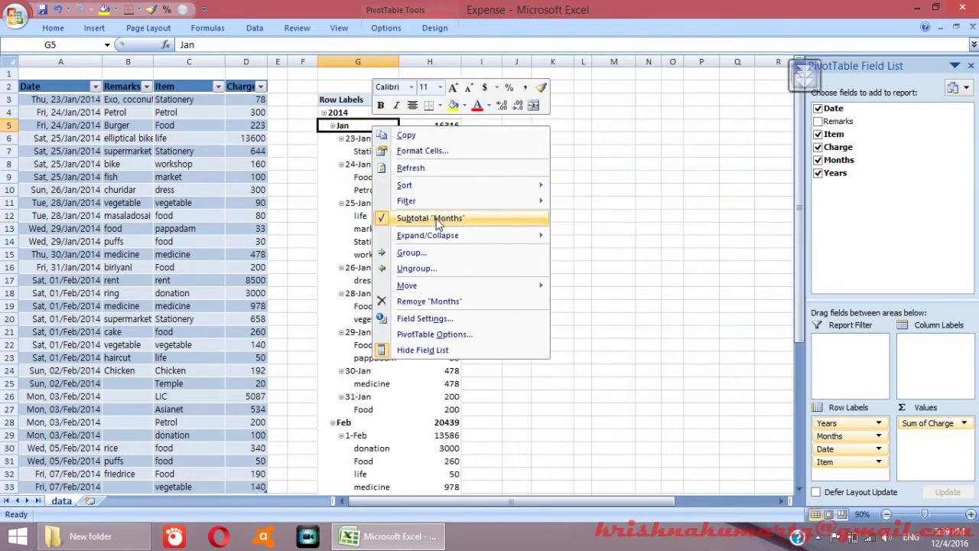
left_click(340, 5)
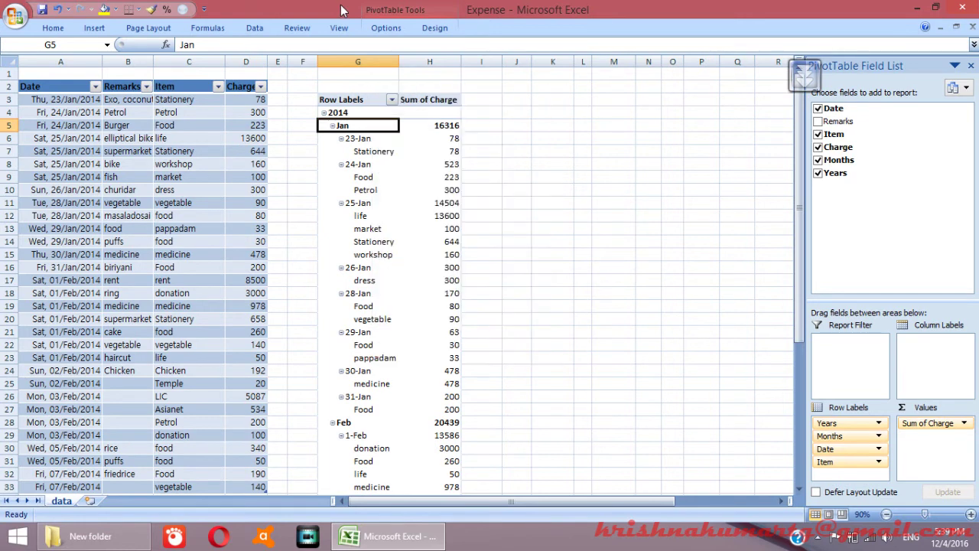
left_click(443, 129)
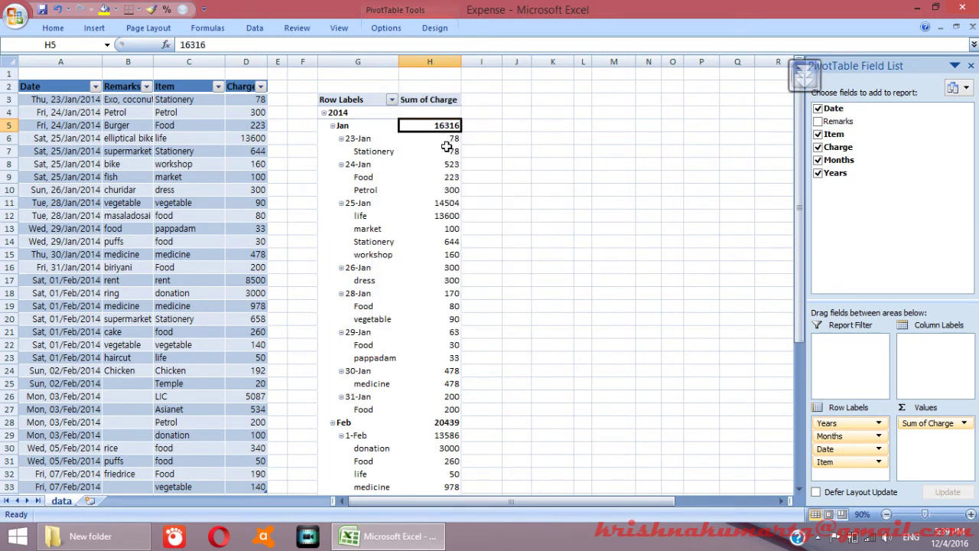
left_click(448, 140)
- Sort the dates by total from largest to smallest
right_click(447, 140)
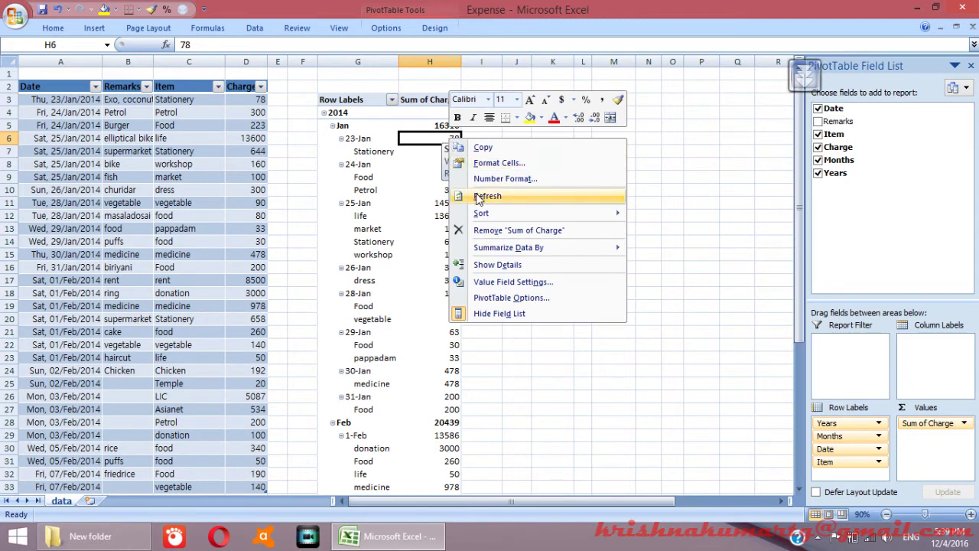
mouse_move(543, 254)
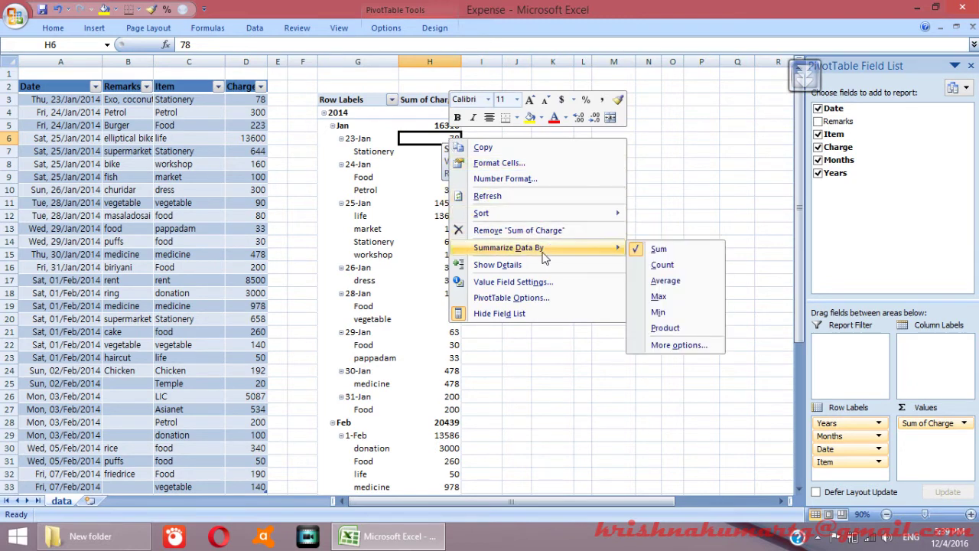
mouse_move(540, 209)
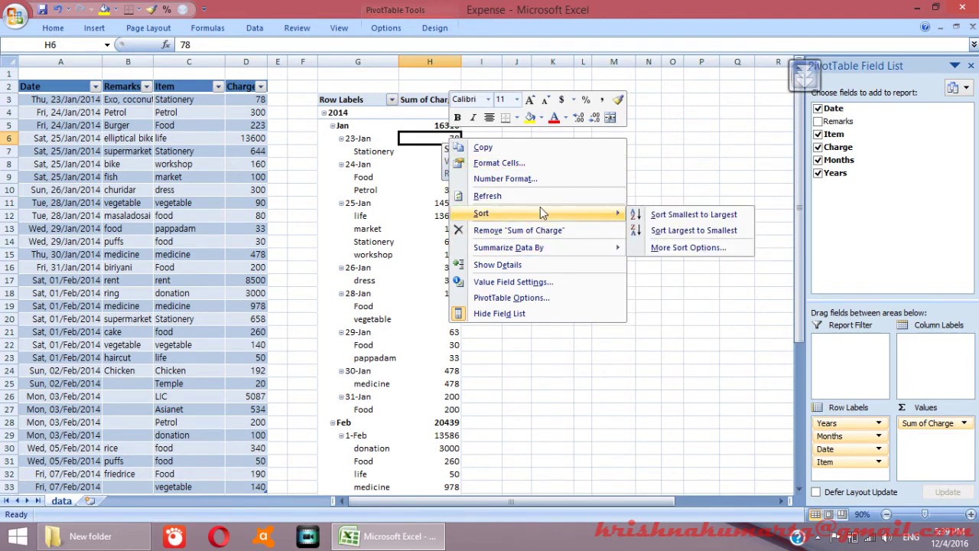
left_click(684, 230)
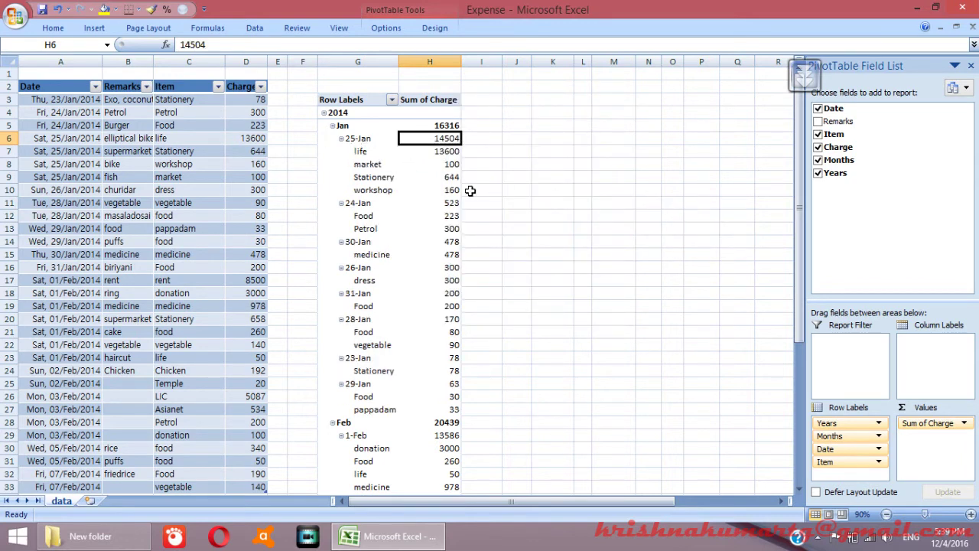
- Sort each date's items smallest to largest, with 25-Jan (14504) first
right_click(450, 153)
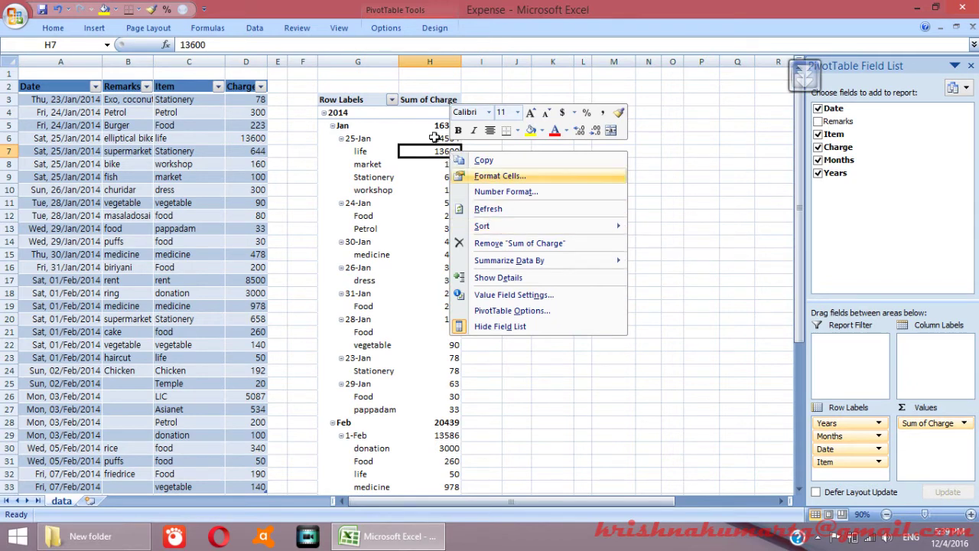
right_click(443, 151)
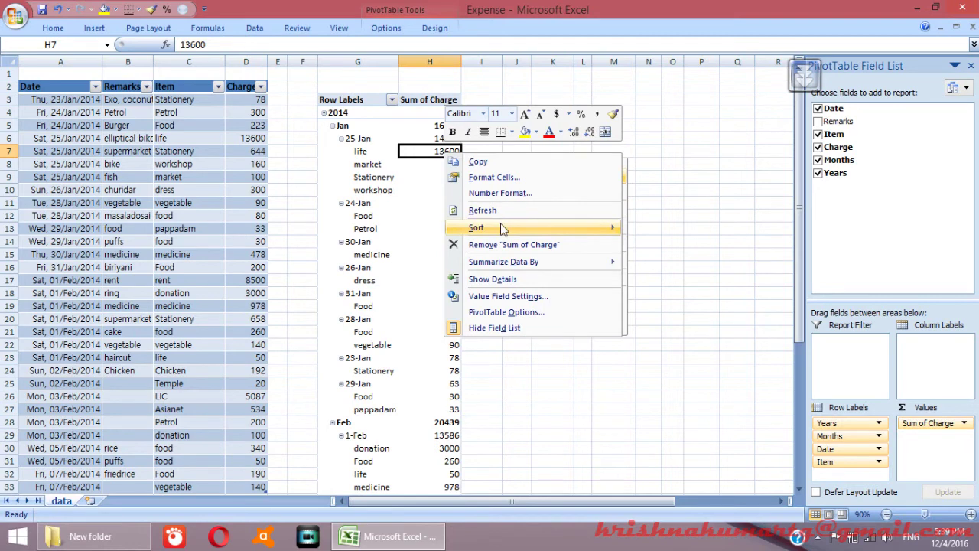
mouse_move(502, 227)
left_click(646, 229)
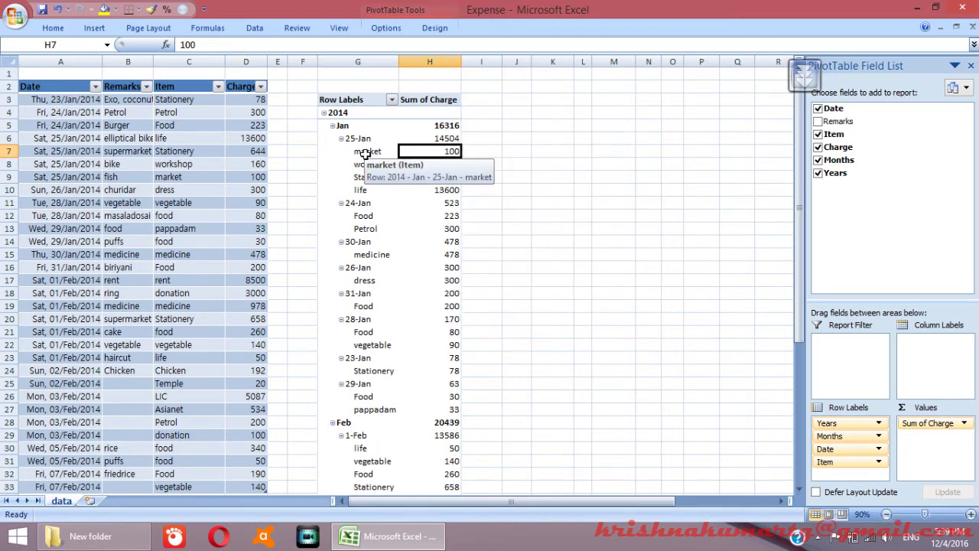
left_click(440, 139)
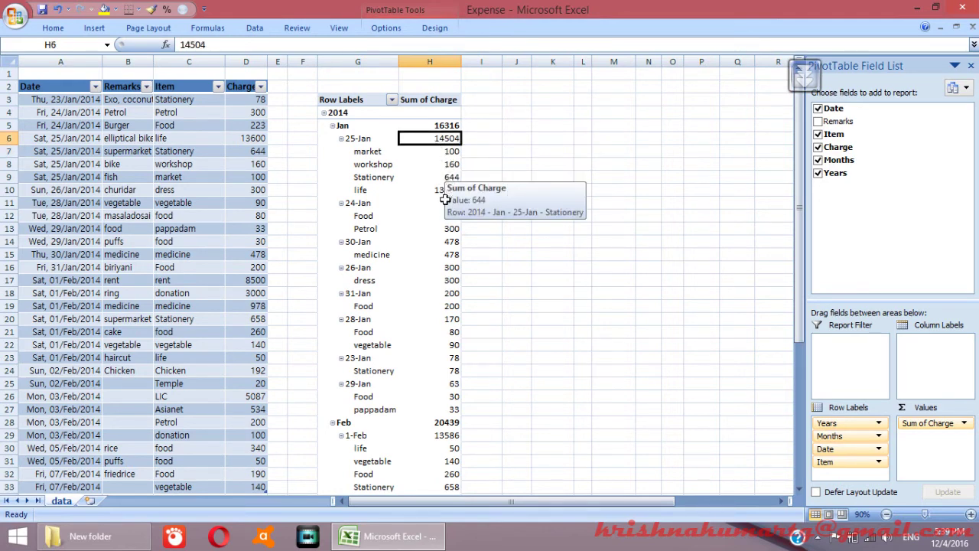
- Collapse every date to its total, then re-expand Jan and Feb to show their days
right_click(354, 143)
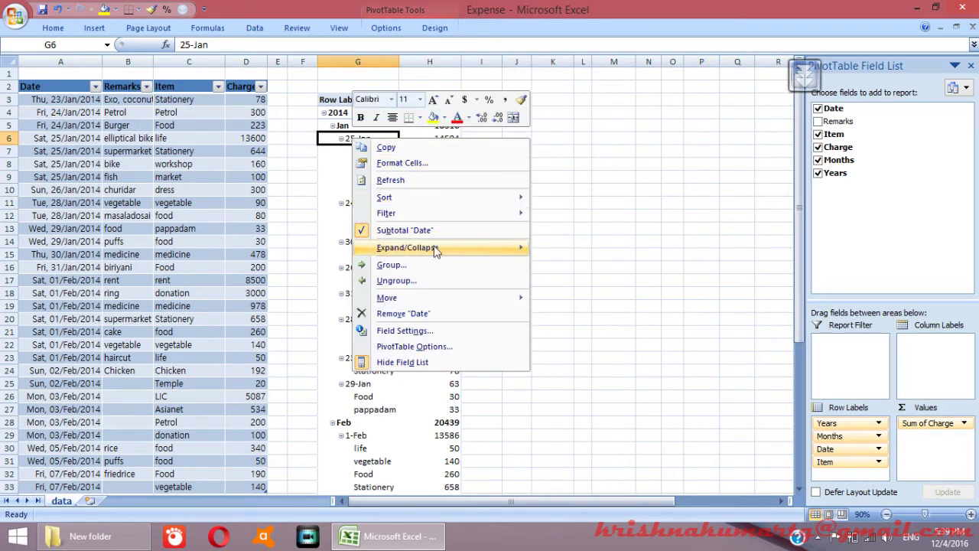
mouse_move(436, 248)
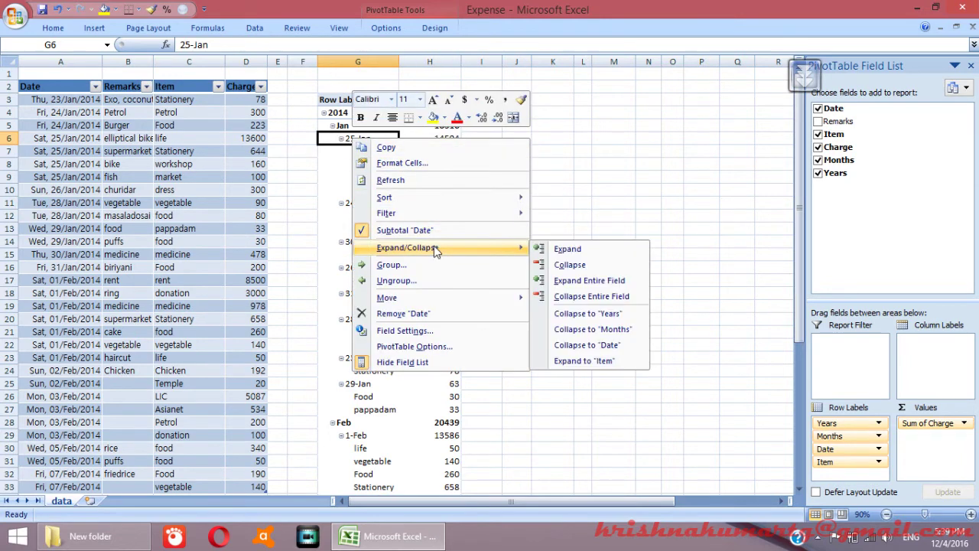
left_click(613, 298)
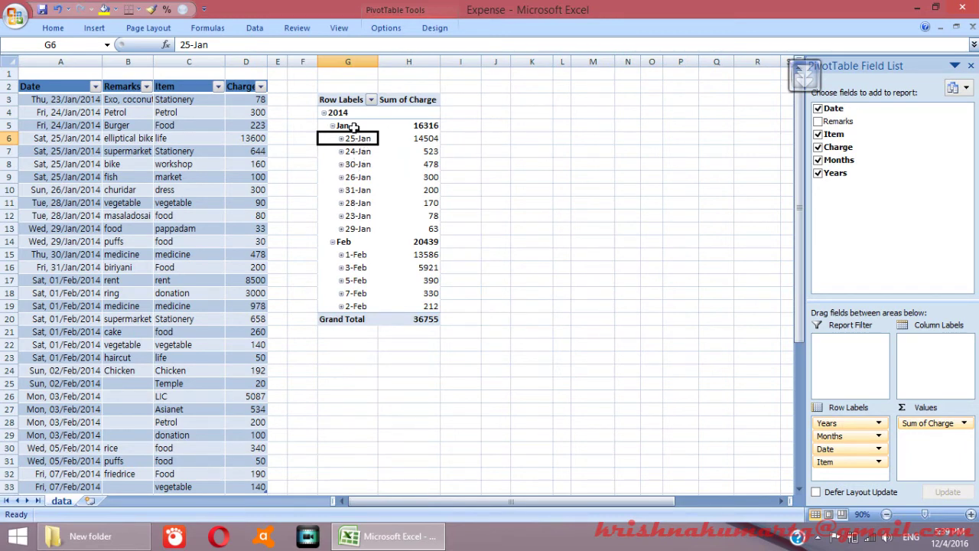
right_click(352, 127)
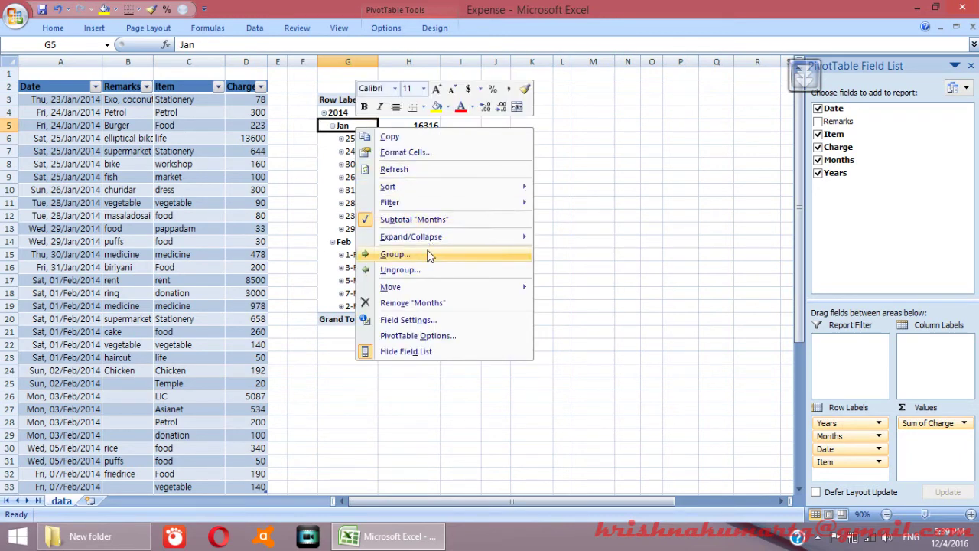
mouse_move(443, 237)
left_click(585, 283)
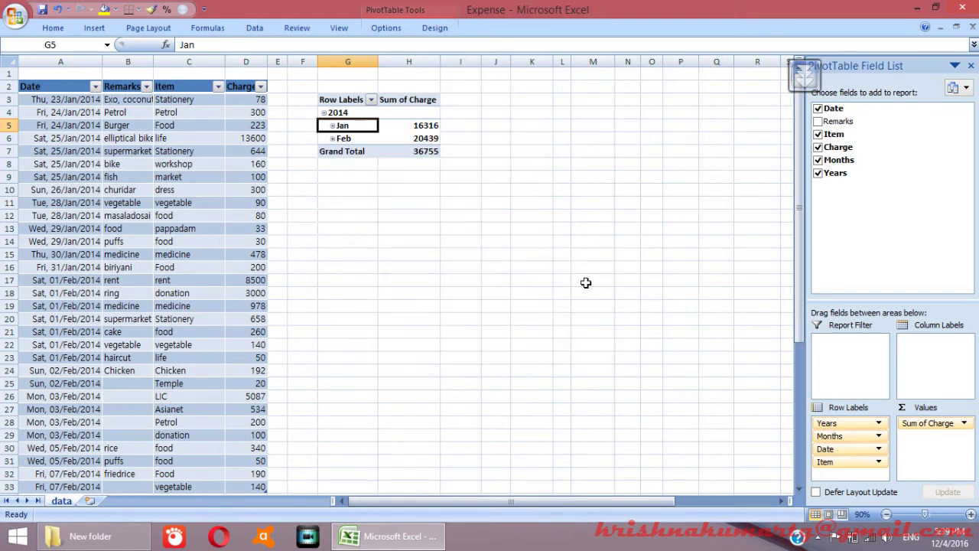
left_click(333, 139)
left_click(333, 126)
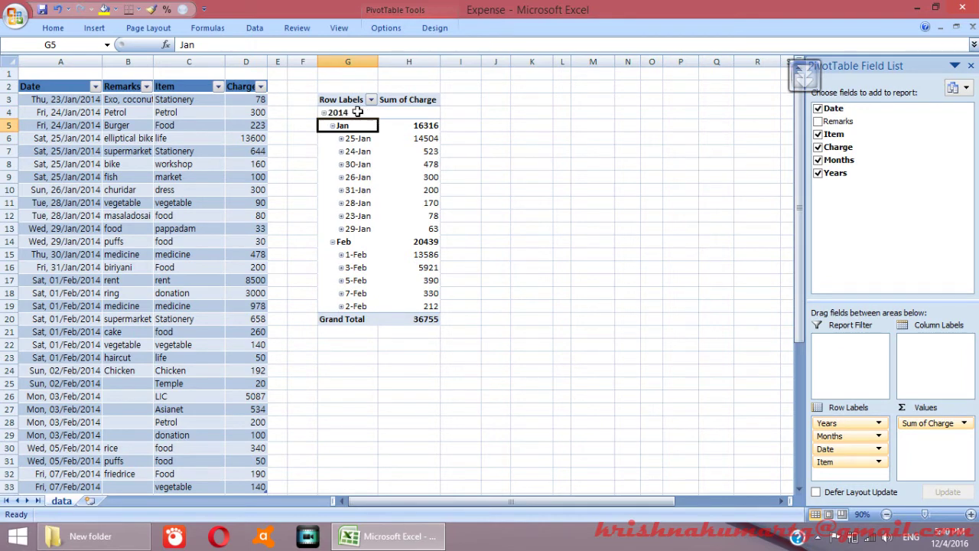
- Add a Years subtotal so 2014 totals 36755
right_click(341, 109)
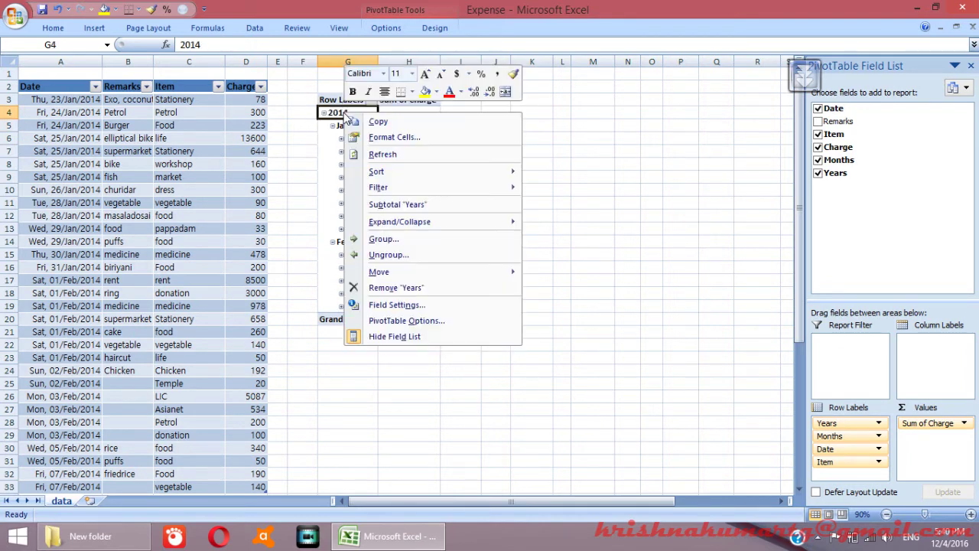
left_click(404, 203)
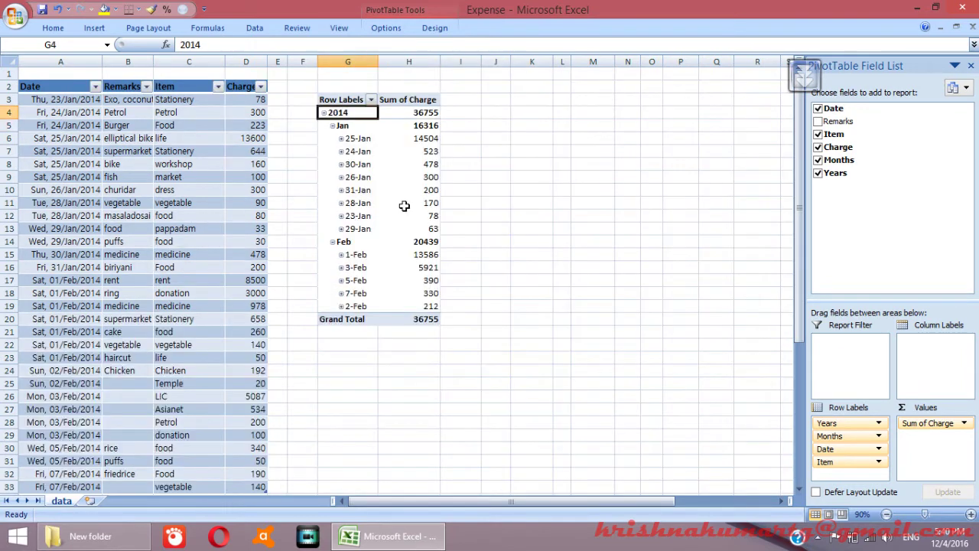
left_click(426, 113)
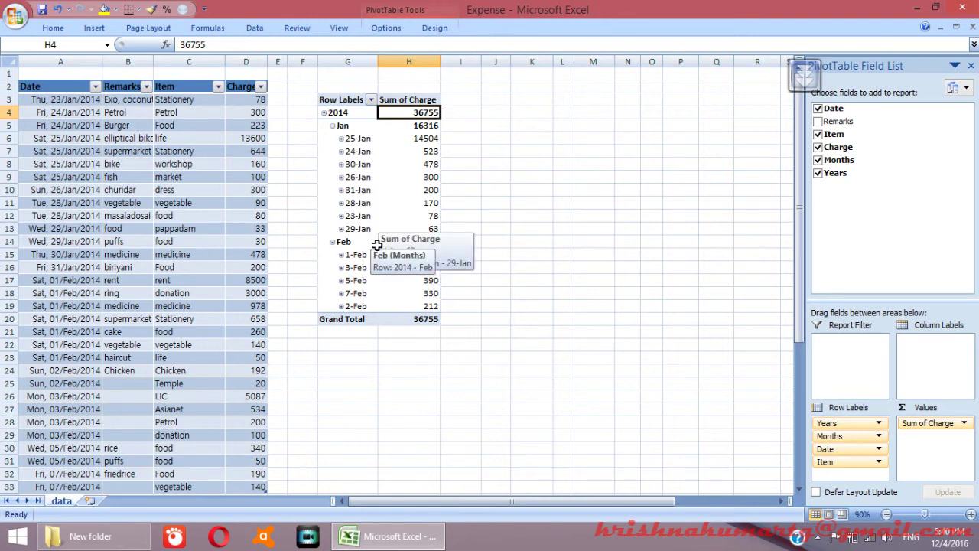
left_click(380, 203)
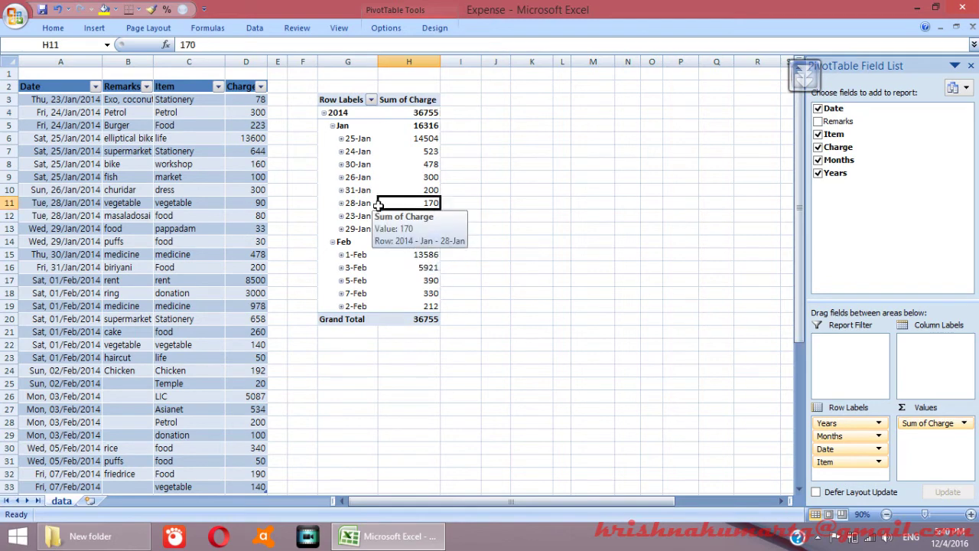
left_click_drag(361, 196, 365, 202)
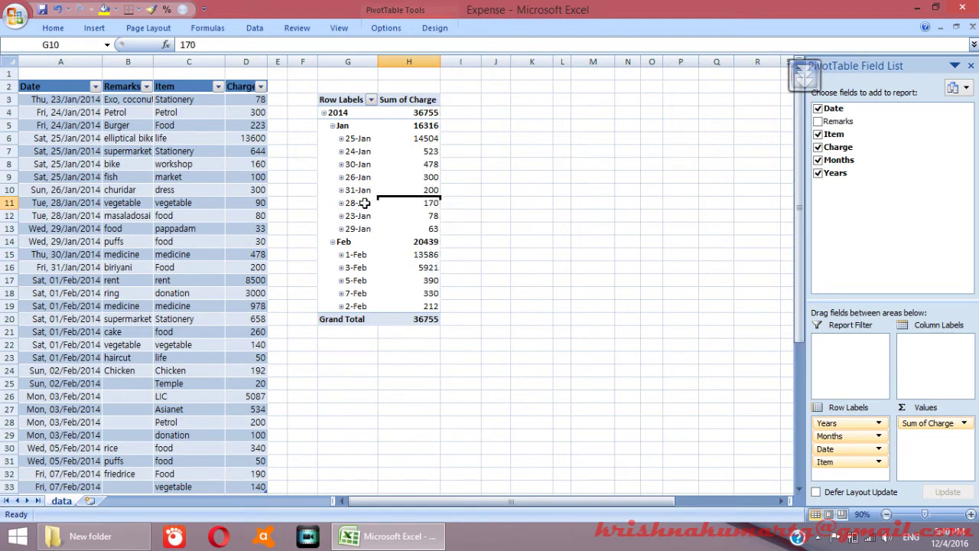
- Sort the date labels Oldest to Newest
right_click(356, 141)
mouse_move(466, 202)
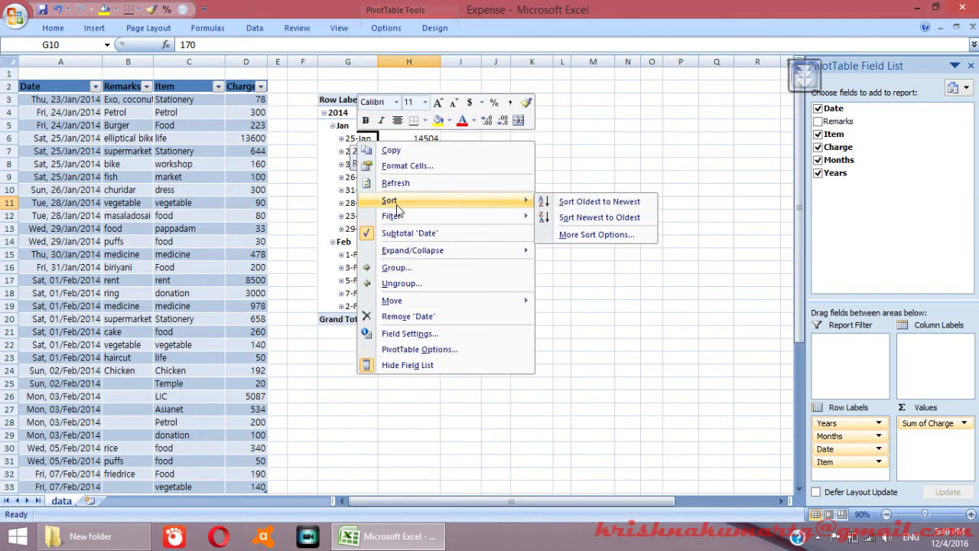
left_click(586, 203)
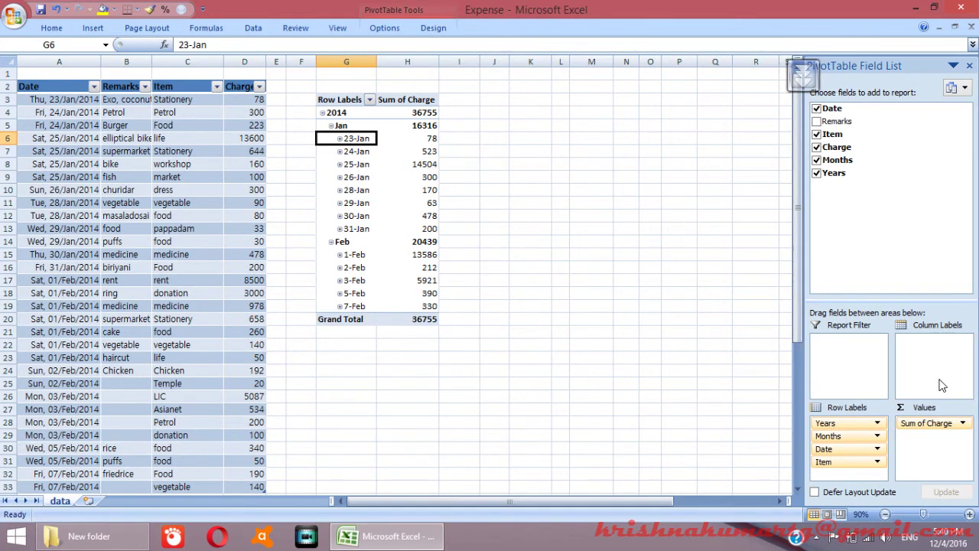
- Check the January date labels, 25-Jan through 29-Jan, now run in date order
left_click(366, 202)
left_click(351, 177)
left_click(355, 217)
left_click(355, 189)
left_click(352, 163)
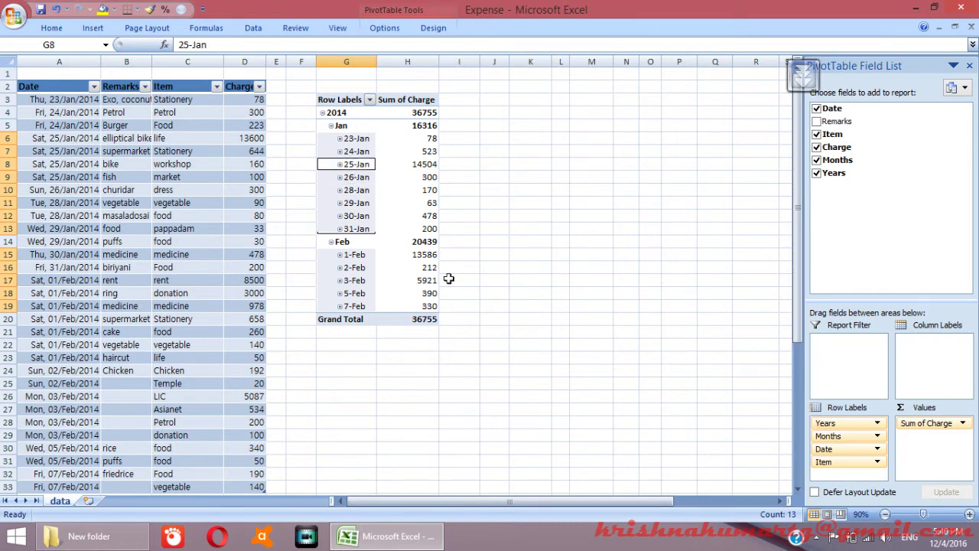
left_click(352, 191)
- Move Item above Years in Row Labels and review item blocks like Food at 1373
left_click_drag(828, 468, 843, 421)
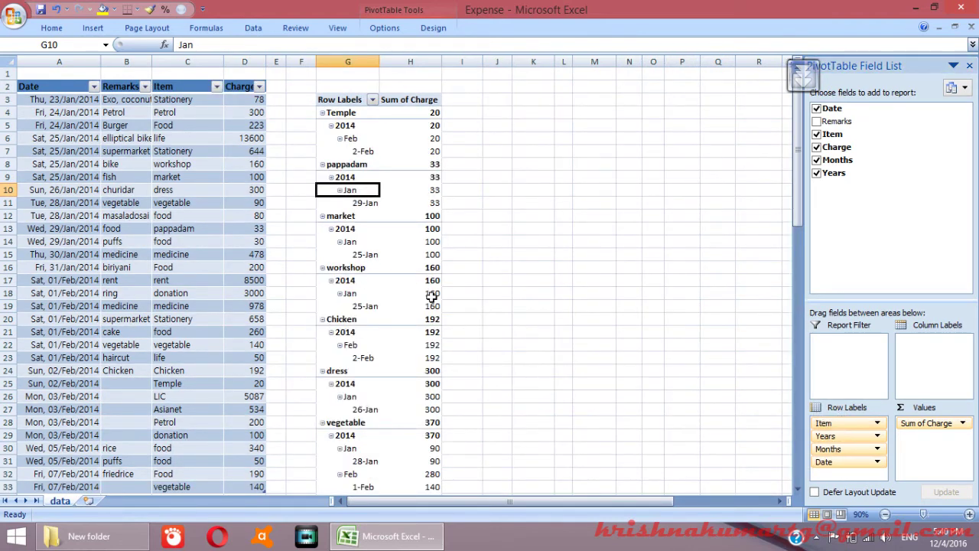
left_click(356, 164)
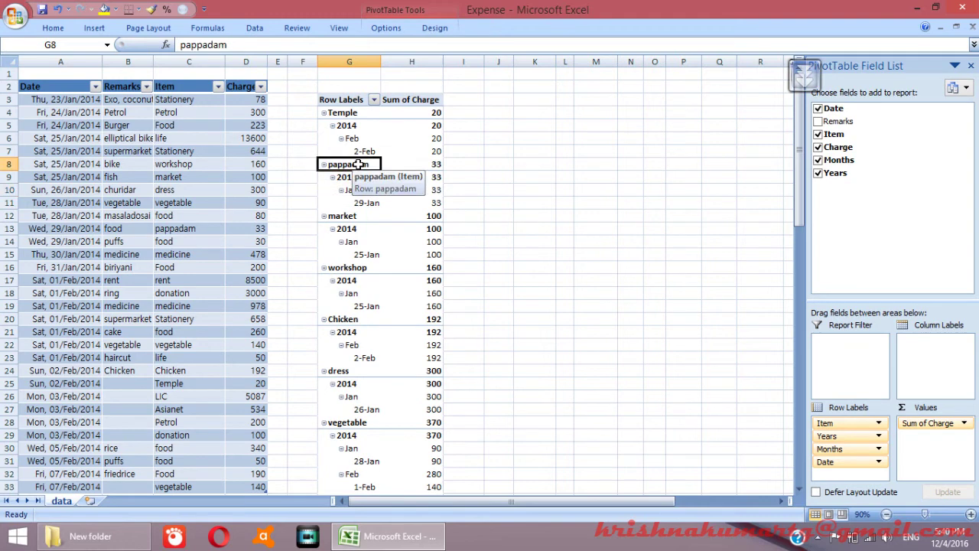
left_click(359, 203)
scroll(399, 288, "down", 6)
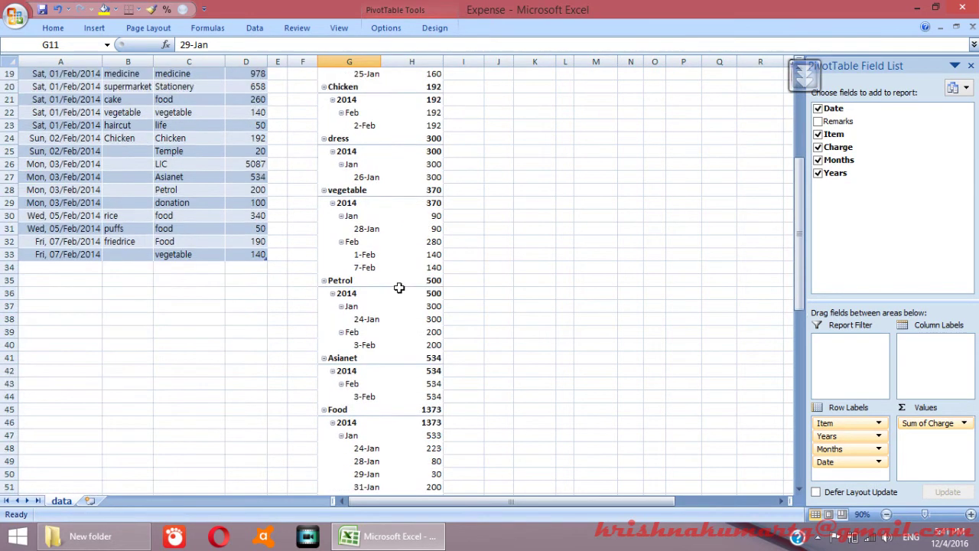
scroll(399, 287, "down", 3)
left_click(343, 295)
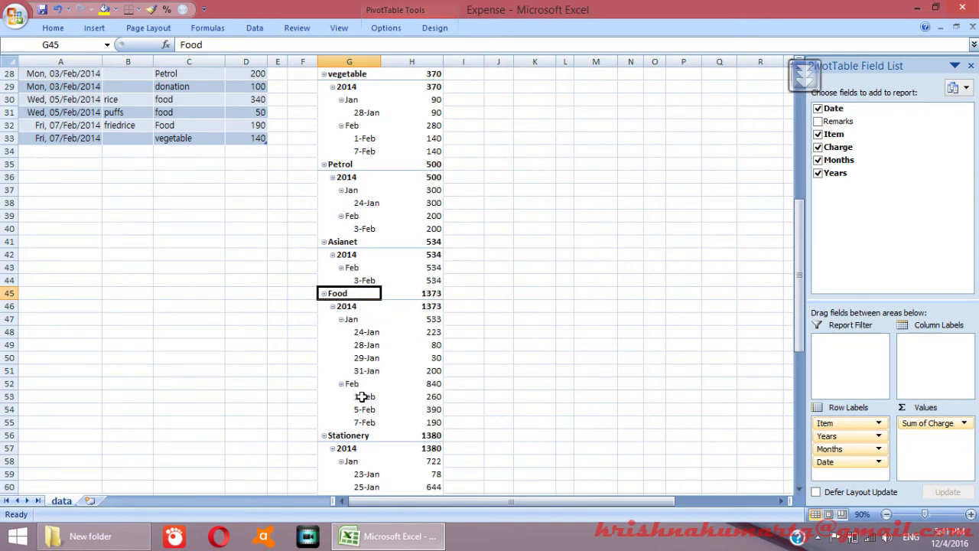
mouse_move(395, 399)
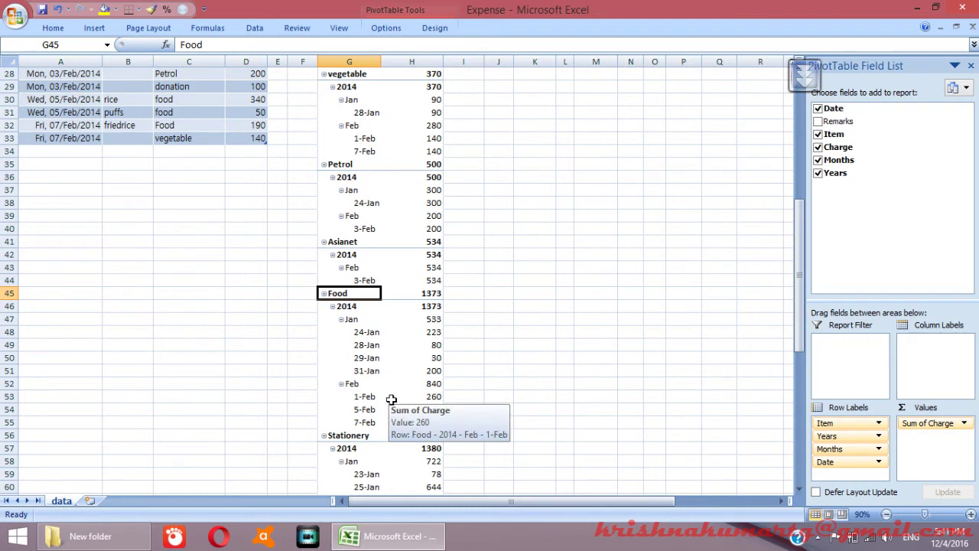
scroll(391, 399, "down", 2)
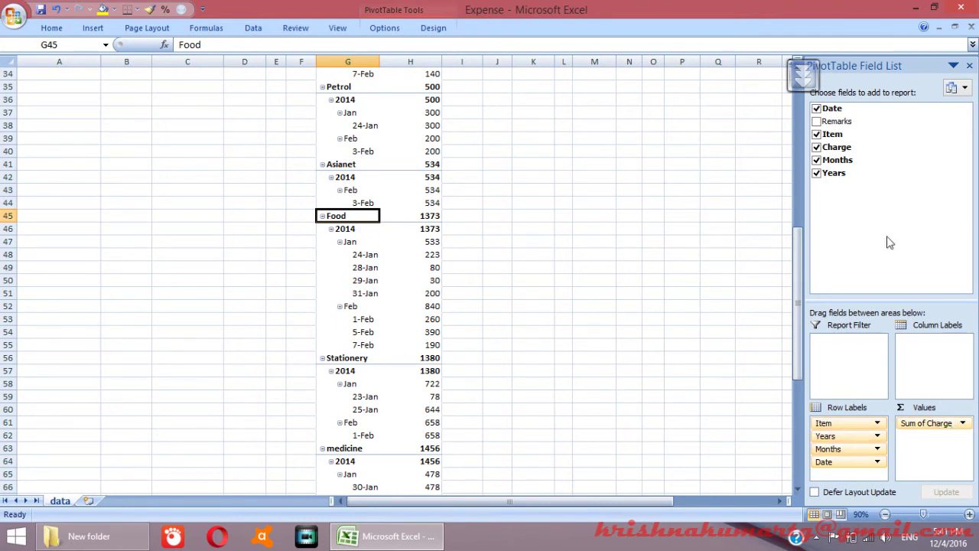
scroll(293, 175, "up", 9)
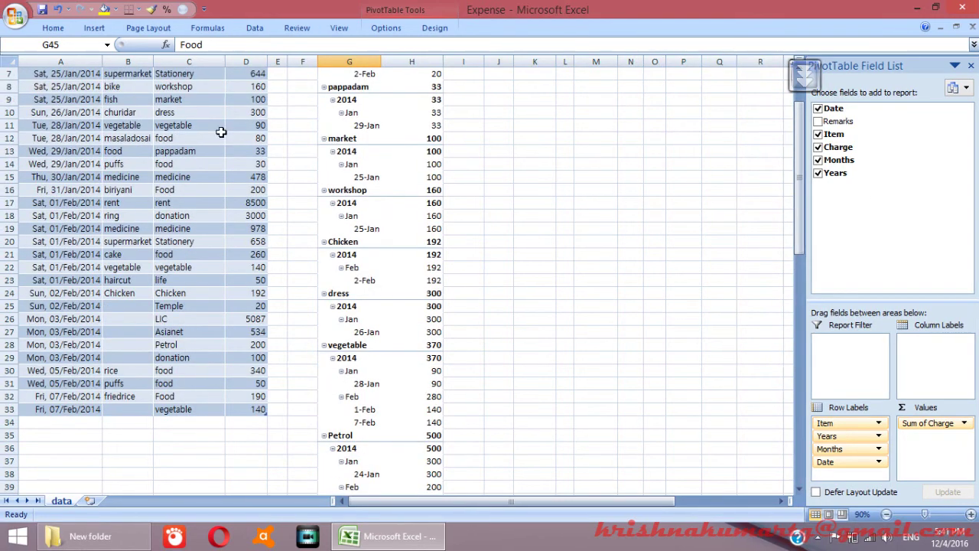
scroll(219, 136, "up", 2)
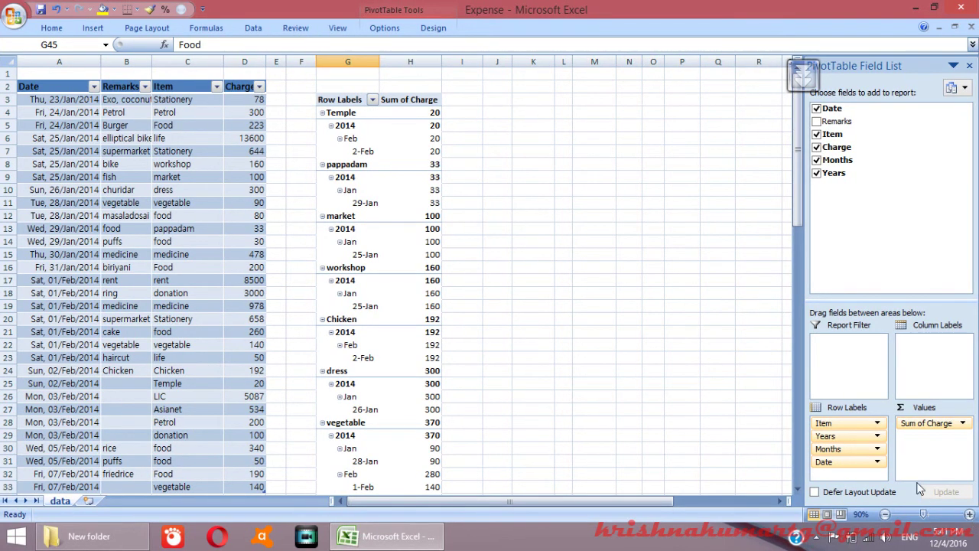
- Move Item to Column Labels, giving Food 1373, Stationery 1380, rent 8500 columns; select columns A–D
key("super+c")
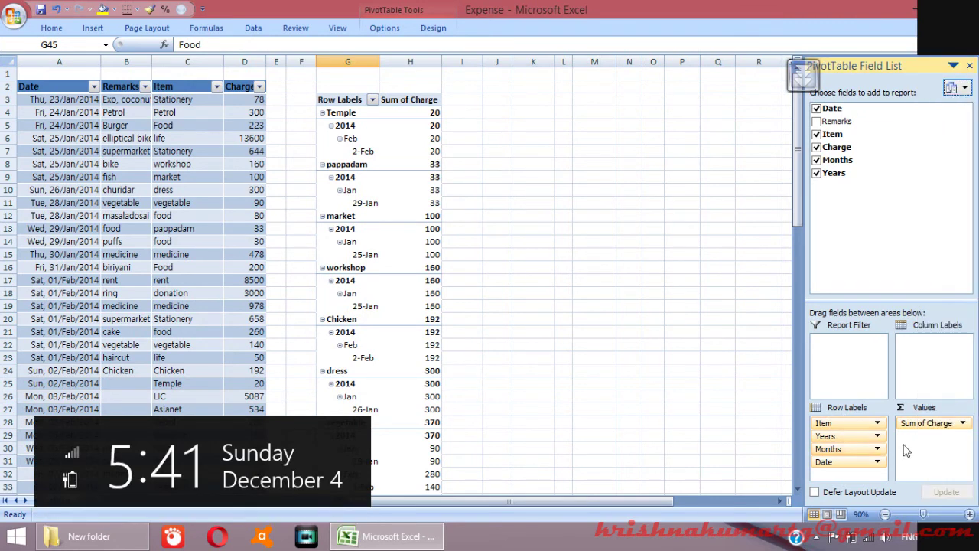
left_click(353, 304)
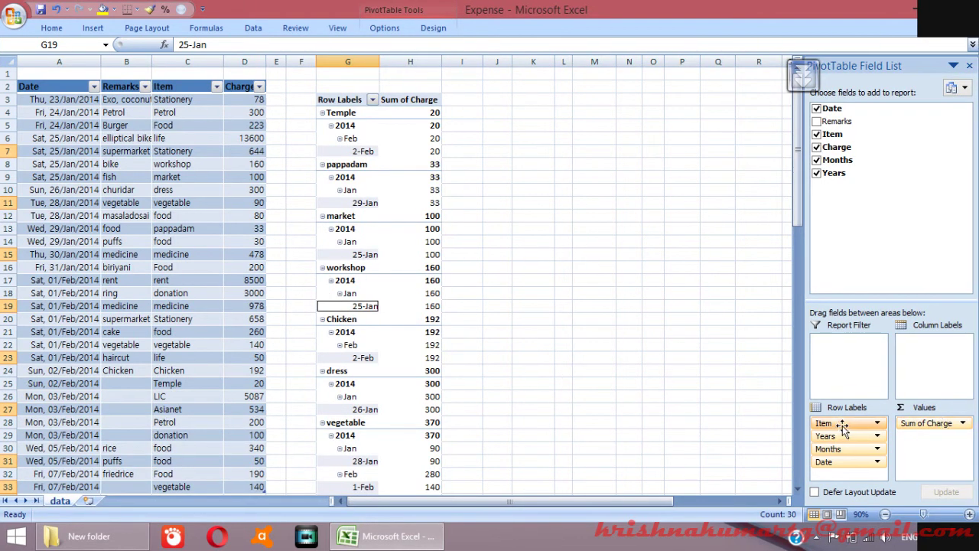
left_click_drag(841, 426, 912, 375)
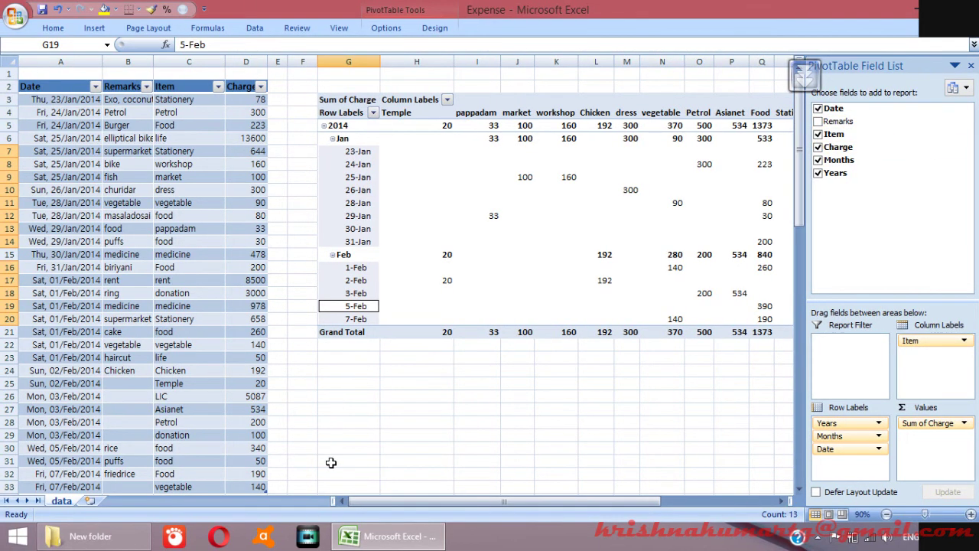
left_click_drag(66, 55, 244, 64)
- Hide source columns A to D, then return to the pivot and pick the Item field
right_click(245, 66)
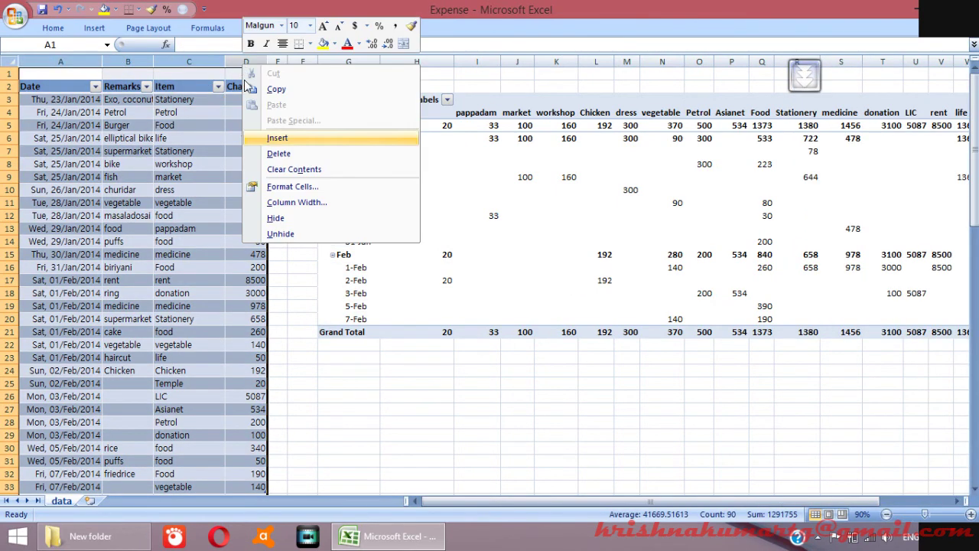
left_click(303, 218)
left_click(408, 264)
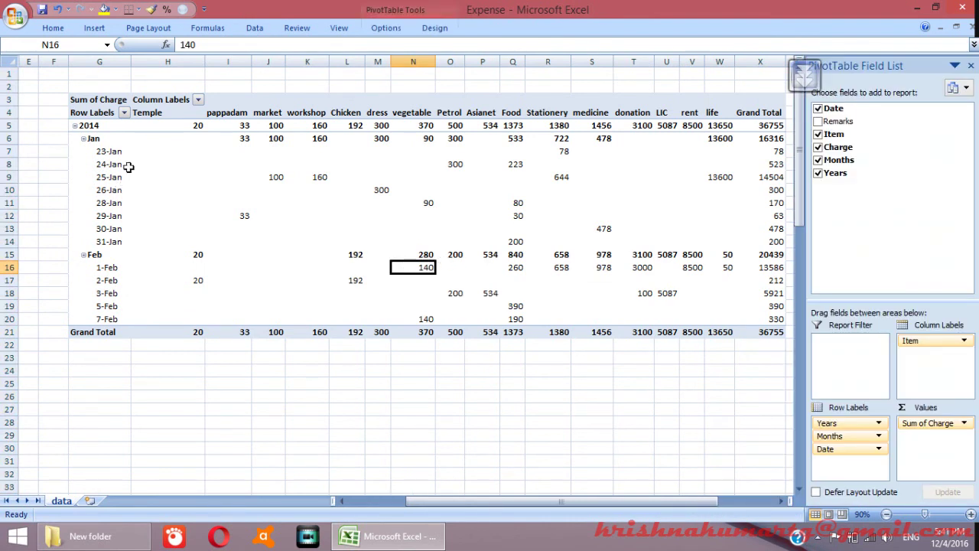
left_click(111, 153)
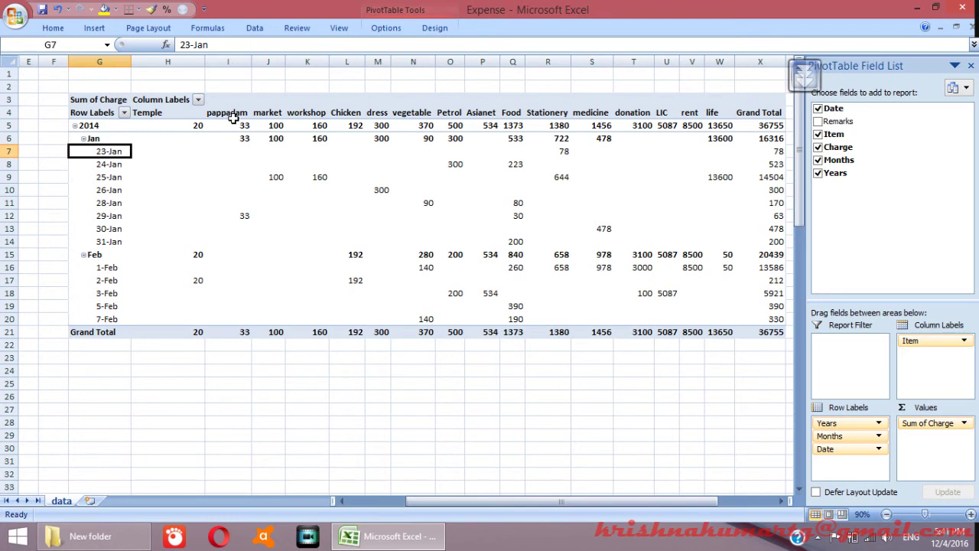
left_click(837, 134)
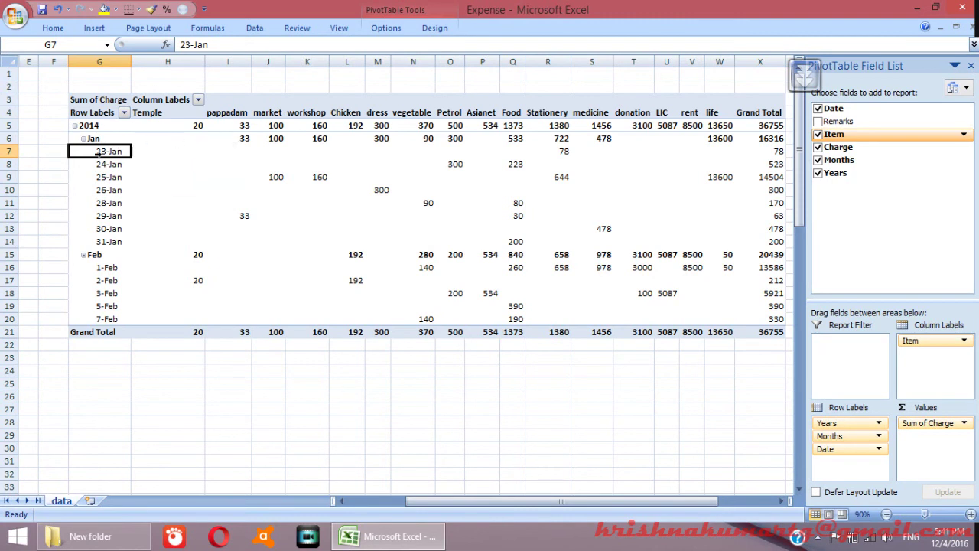
left_click(10, 153)
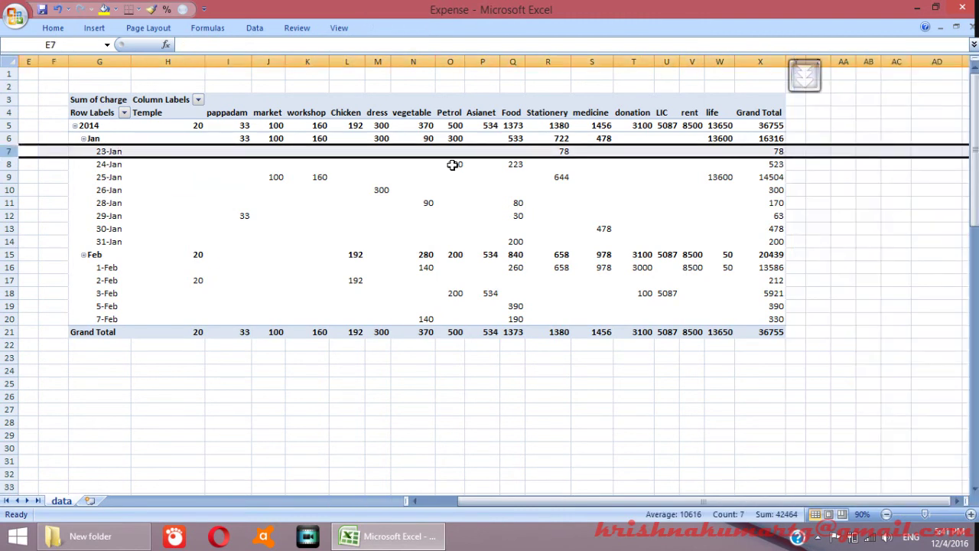
mouse_move(563, 153)
mouse_move(605, 257)
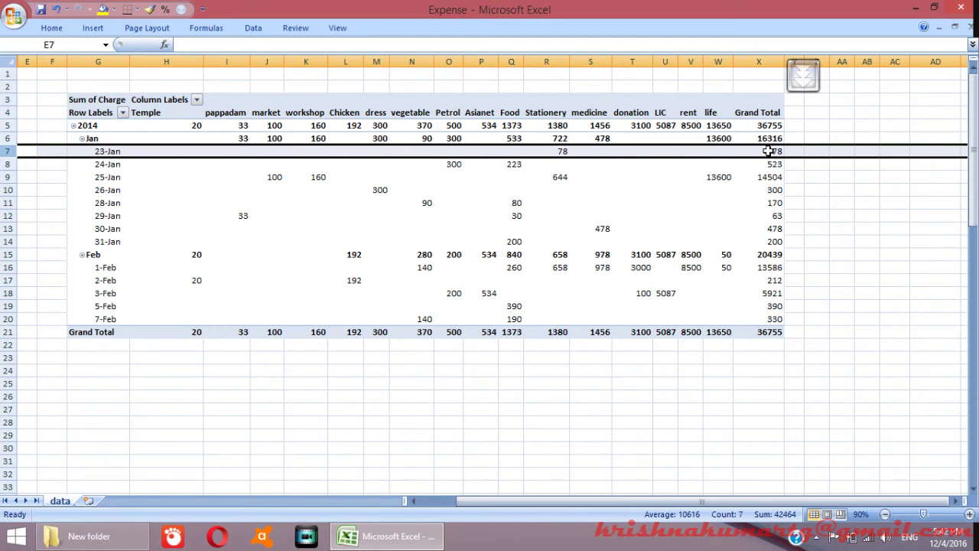
left_click(746, 255)
right_click(746, 255)
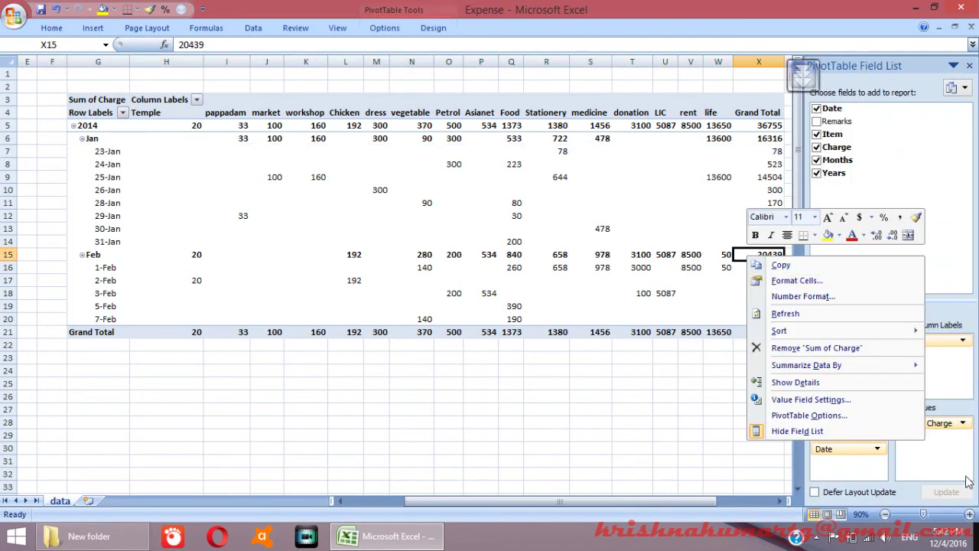
left_click(967, 481)
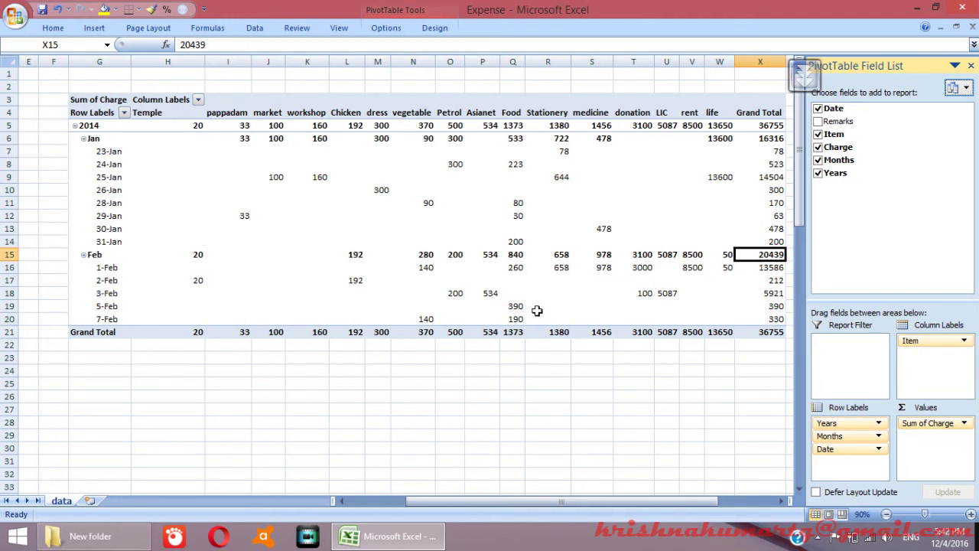
left_click(406, 217)
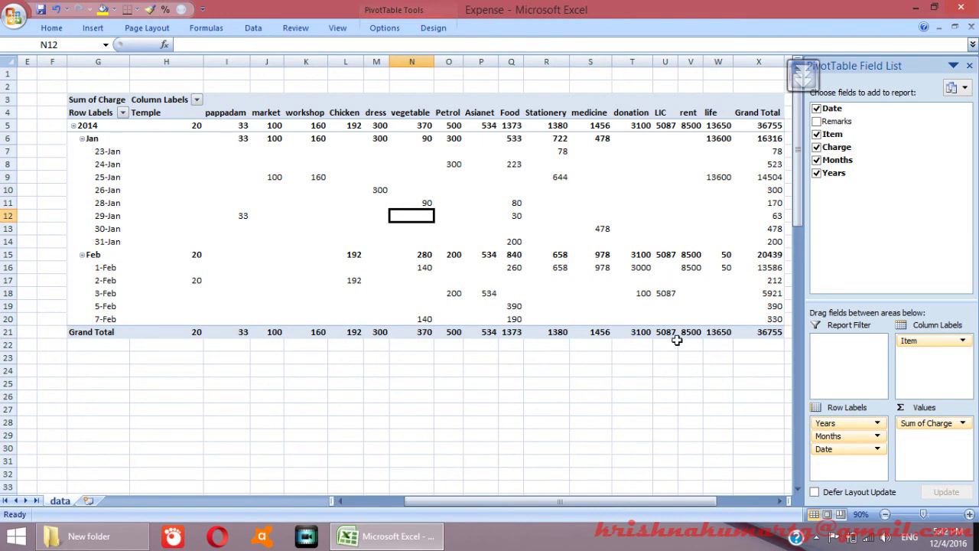
- Switch the Charge value field from Sum to Count, giving Jan 14, Feb 17, total 31
left_click(955, 426)
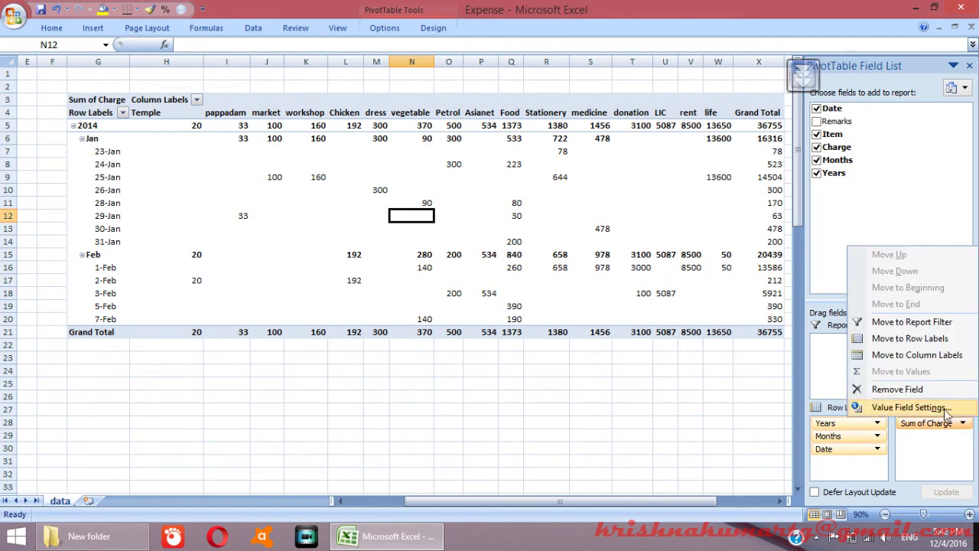
left_click(946, 413)
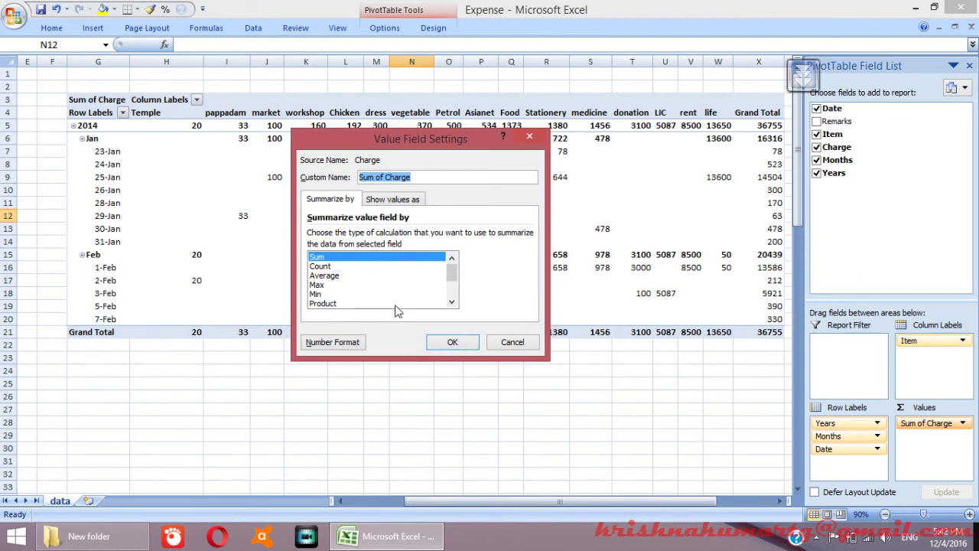
left_click(321, 266)
left_click(447, 341)
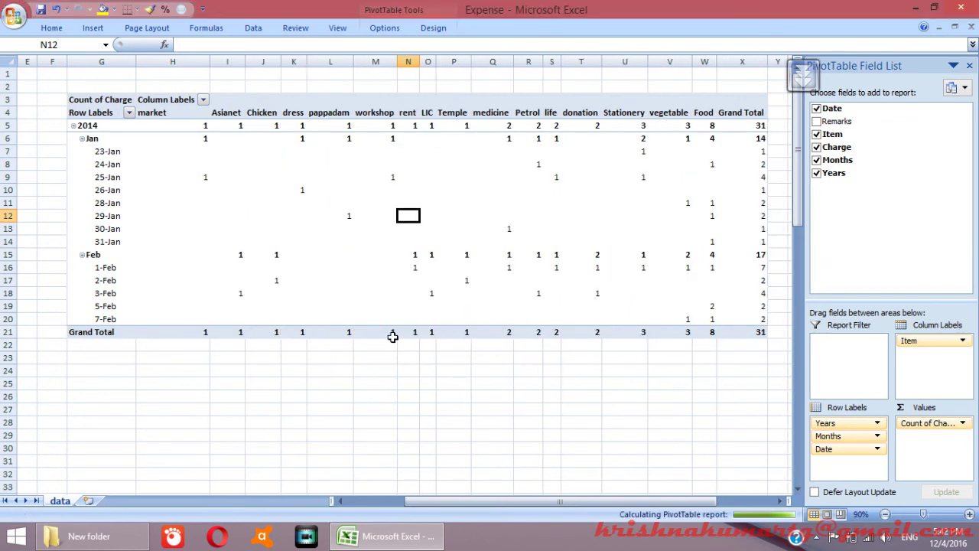
left_click(596, 255)
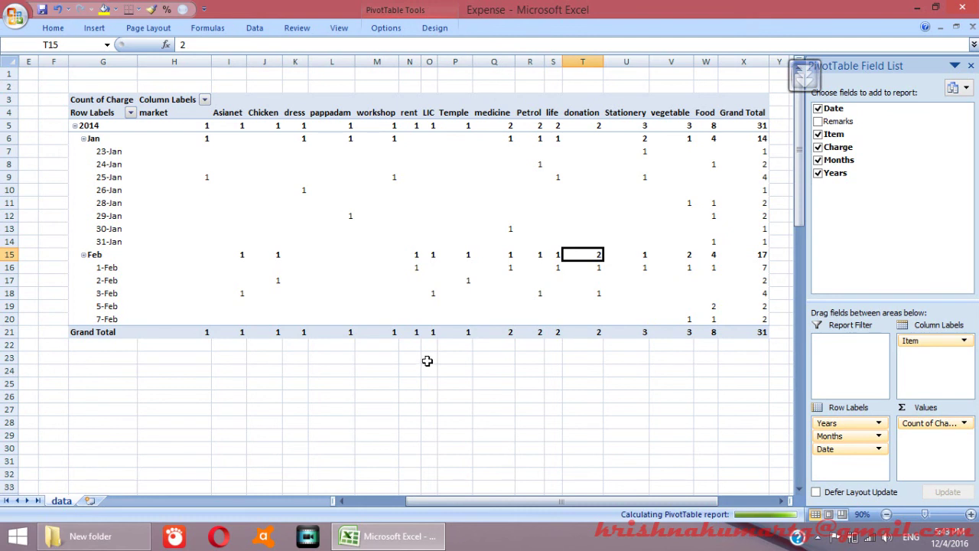
mouse_move(432, 215)
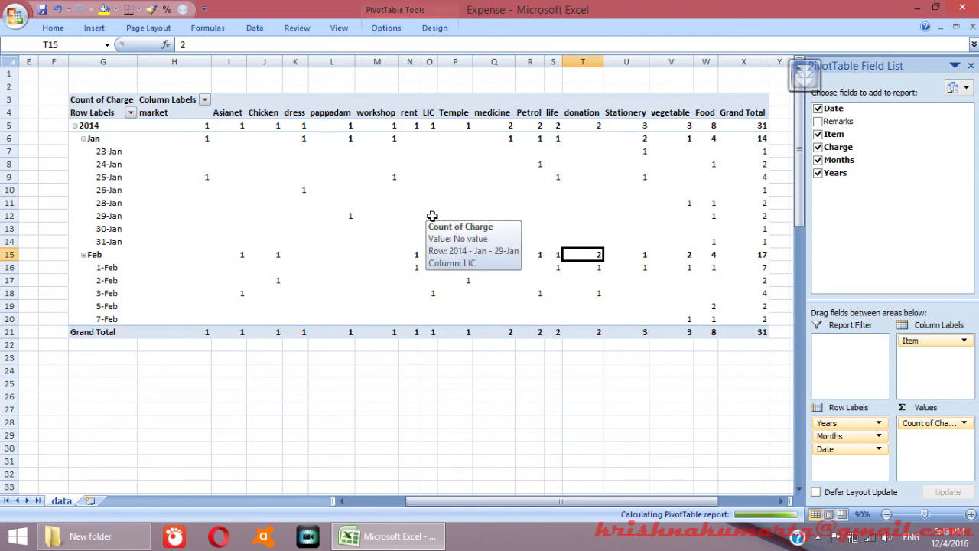